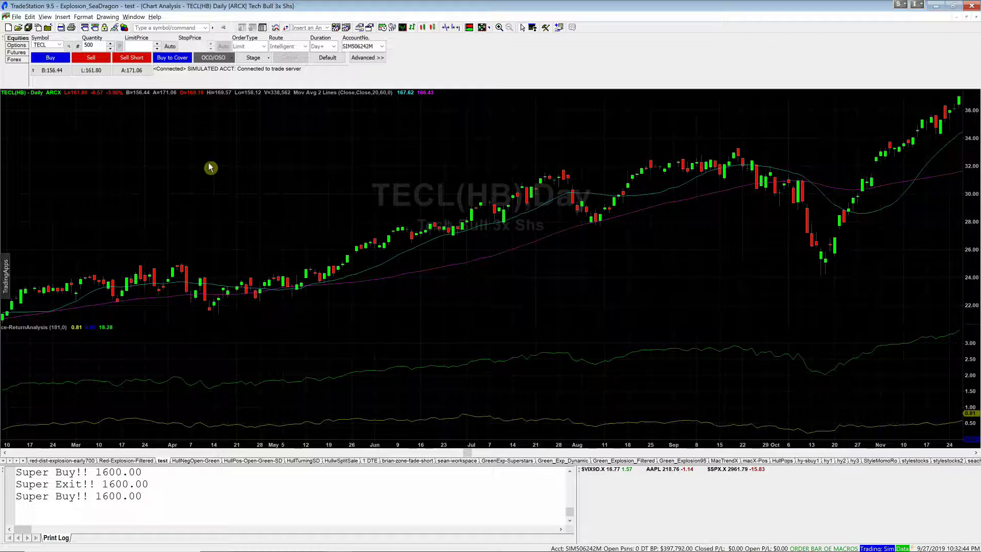
Step: Switch the SuperTrend2-Long-Strategy status to On in Format Strategies
right_click(247, 153)
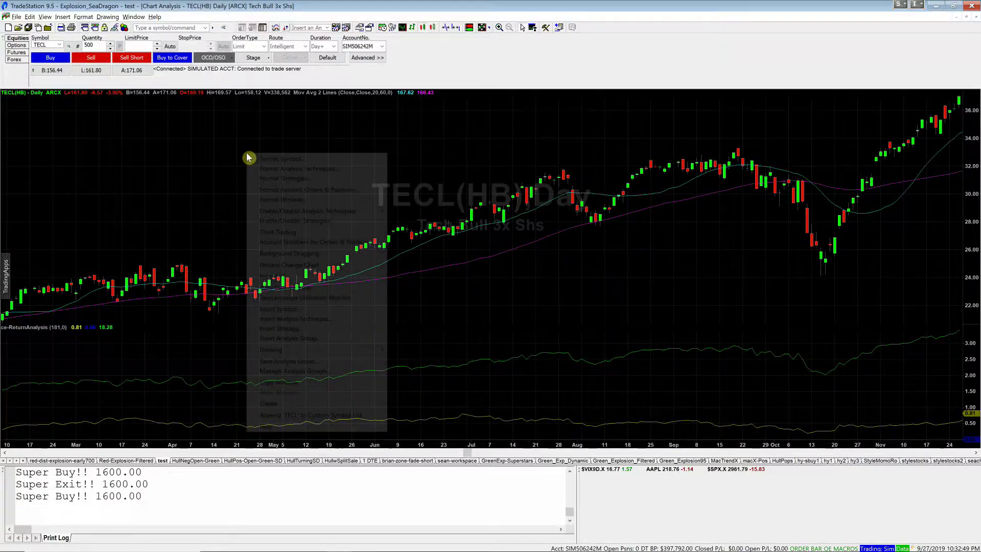
click(265, 180)
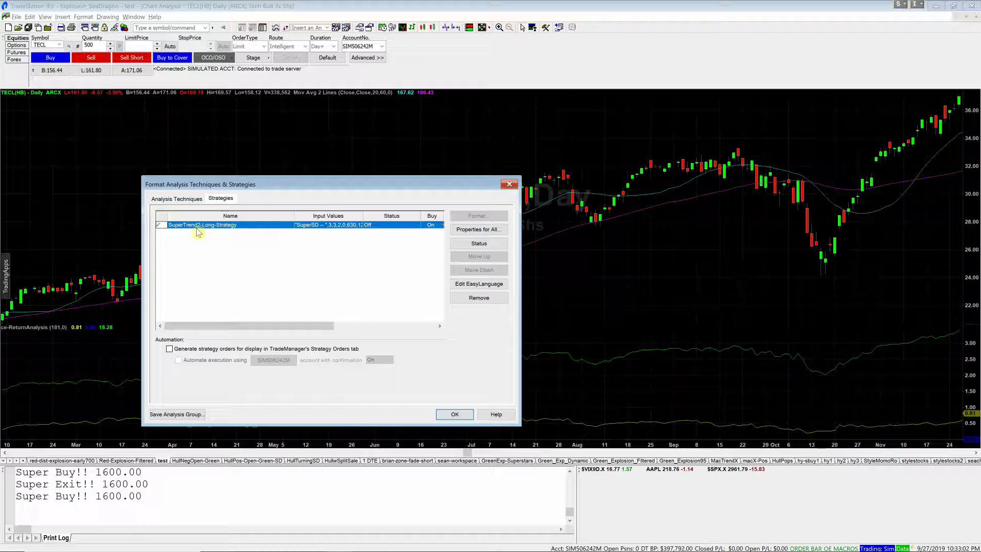
click(478, 245)
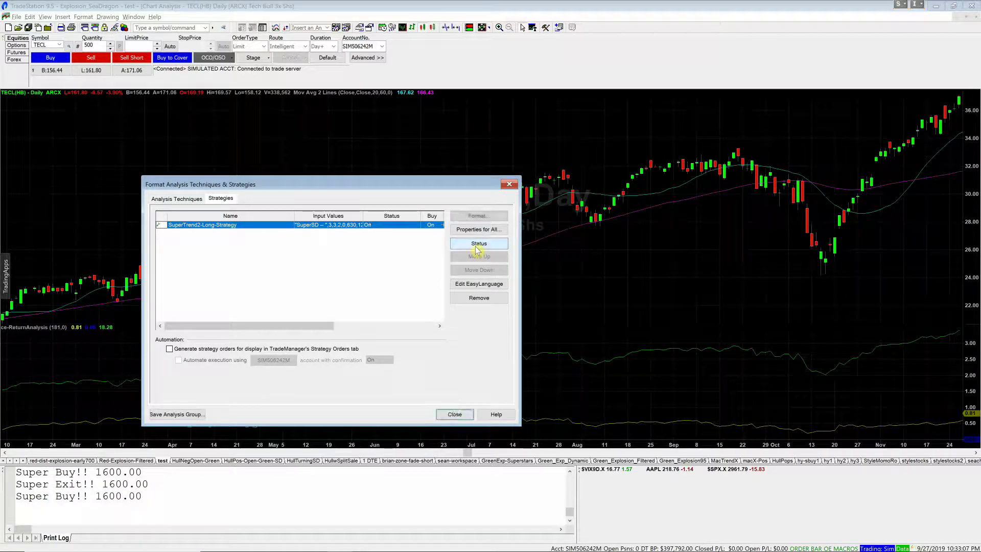
click(450, 415)
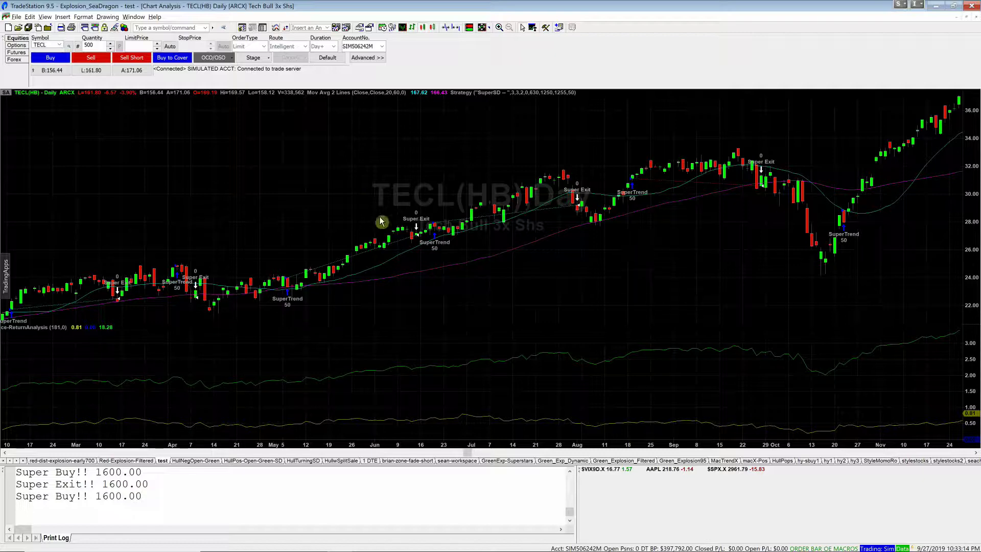
right_click(249, 152)
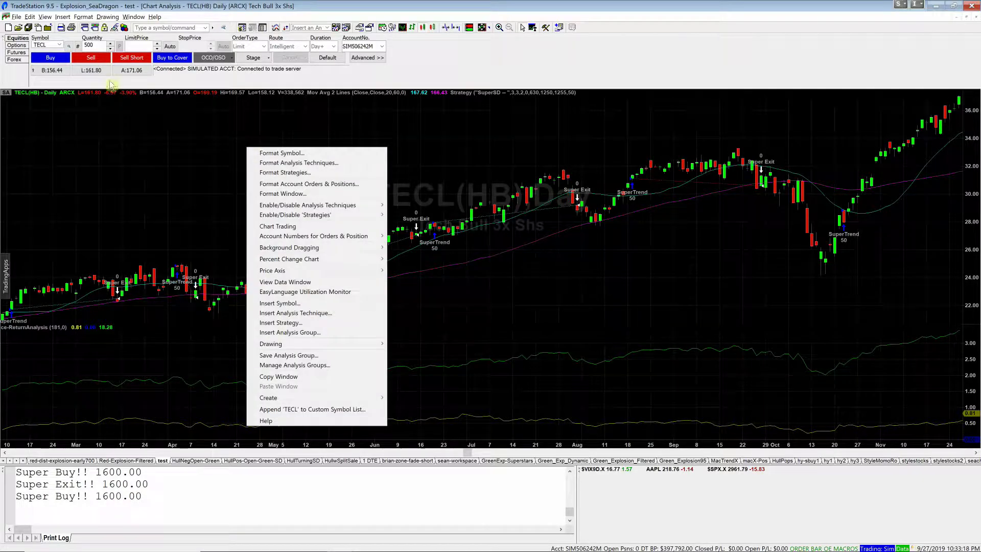
click(45, 16)
click(45, 18)
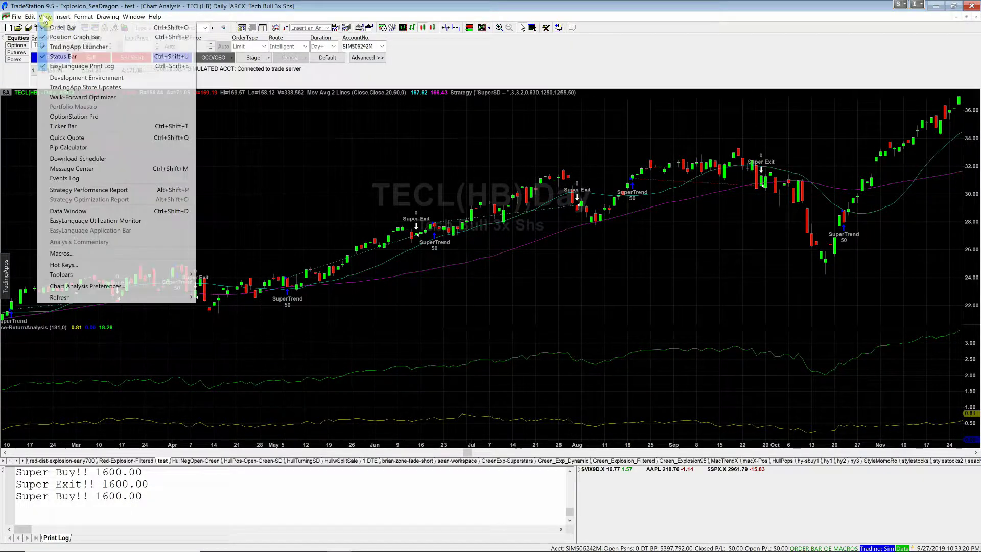
click(87, 191)
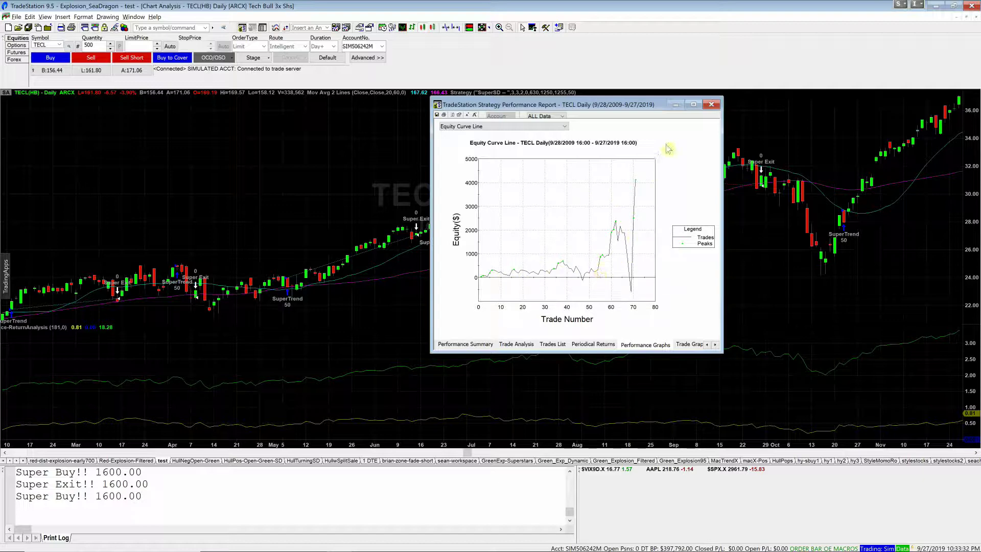
click(711, 105)
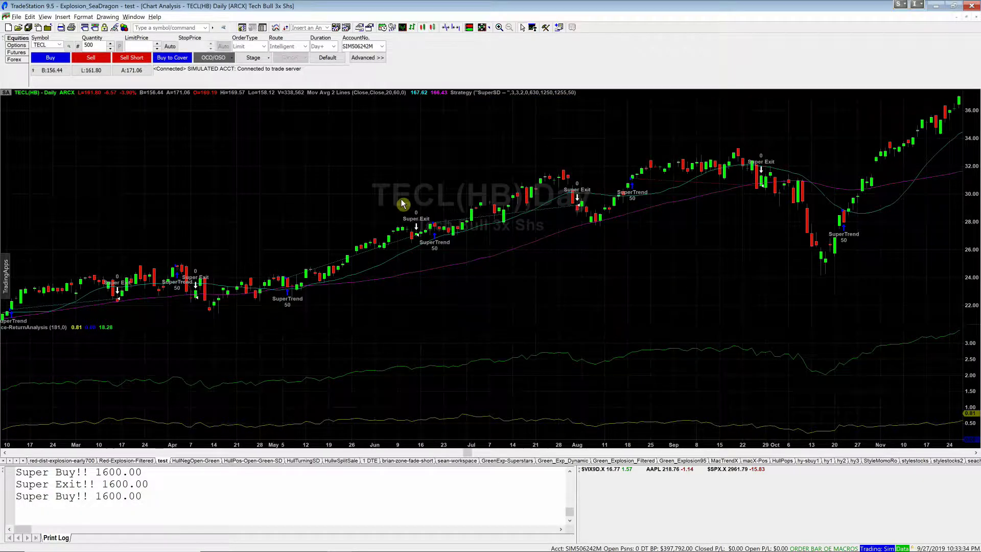
Step: Open the Optimize range dialog for the SuperTrend2-Long-Strategy's iSuperMedian input
right_click(341, 183)
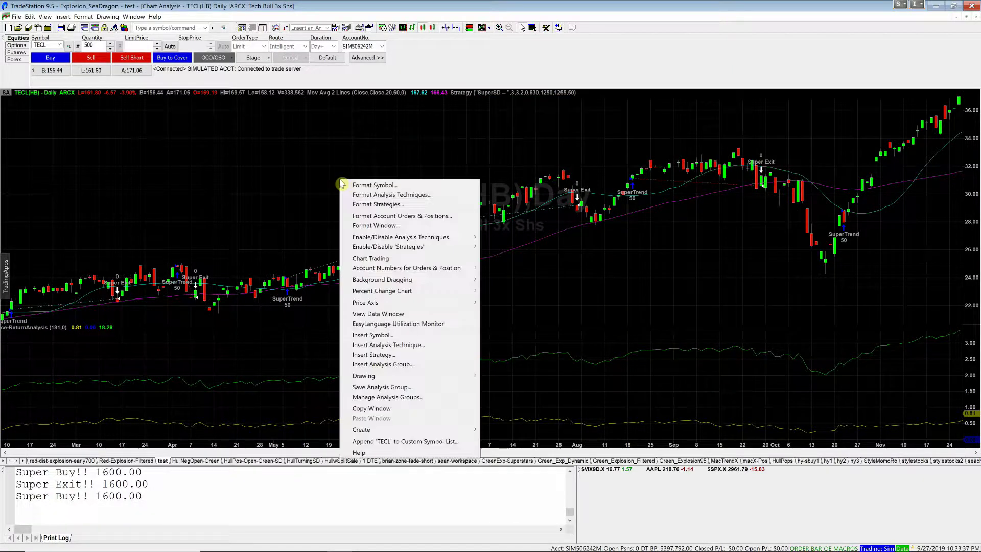
click(359, 205)
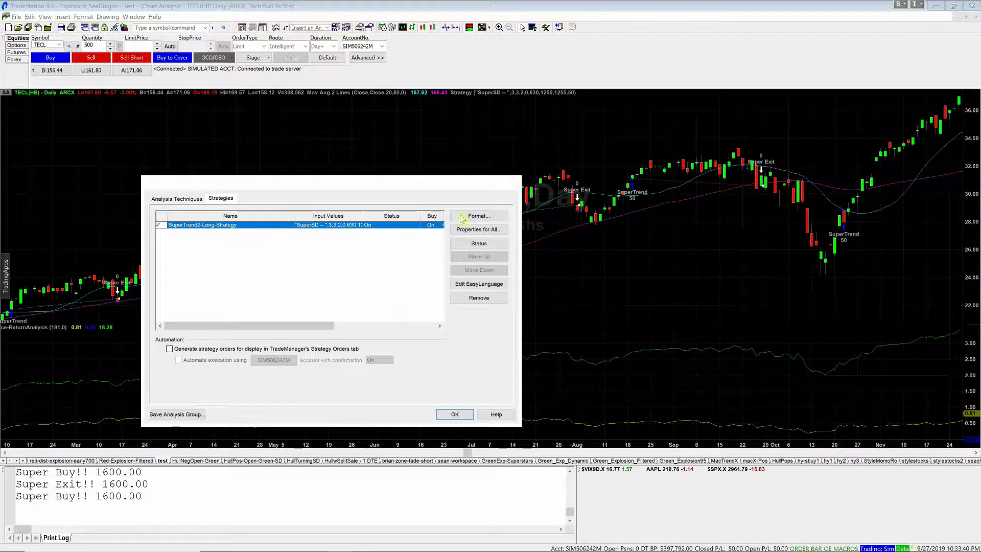
click(465, 219)
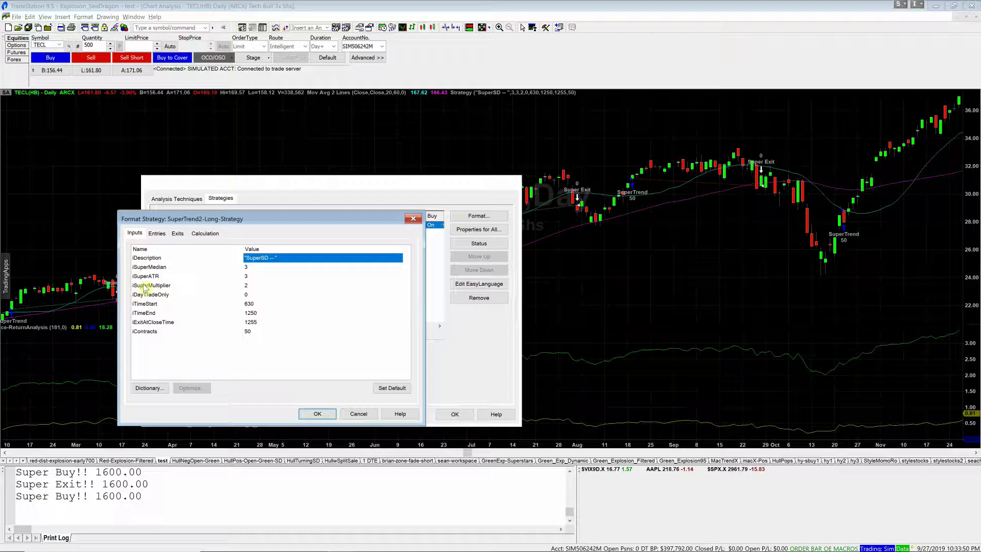
click(247, 268)
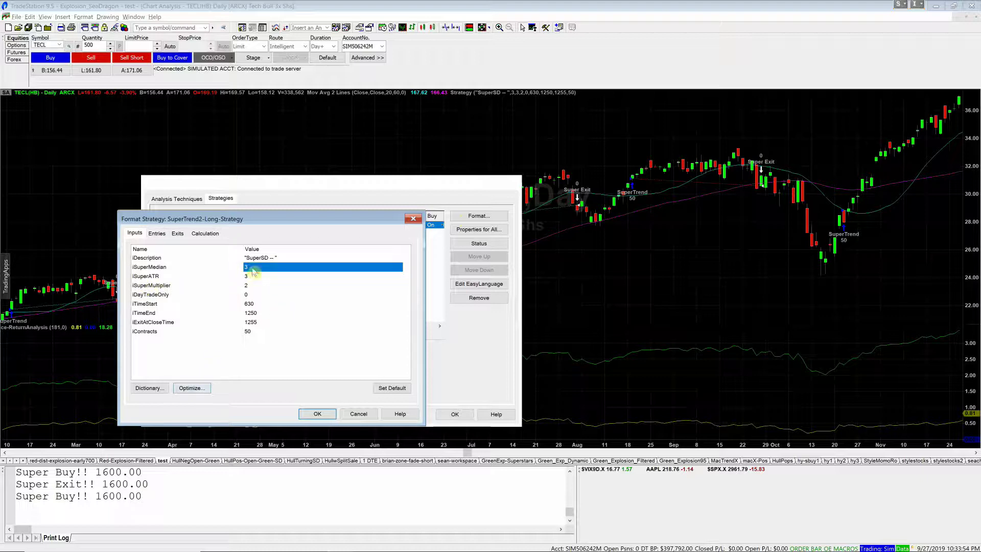
click(194, 388)
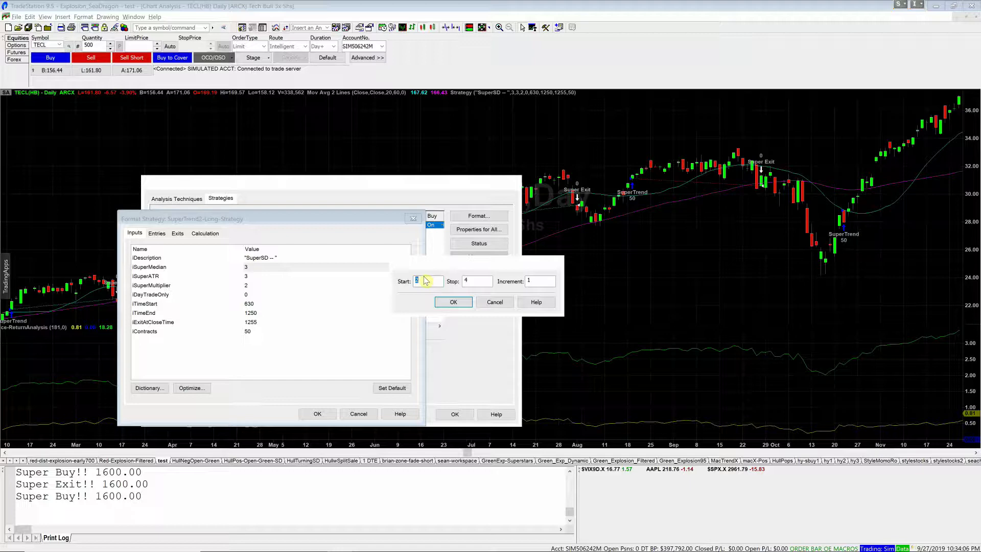
Step: Begin entering the start and stop values of the iSuperMedian optimization range
text(10)
key(Tab)
text(-1)
double_click(422, 284)
text(1)
key(Tab)
text(10)
key(Tab)
text(1)
double_click(422, 281)
text(-20)
key(Tab)
Step: Correct the iSuperMedian range to start 1, stop 5, increment 0.5 and confirm it
double_click(427, 283)
text(-20)
key(Tab)
text(-20)
key(Tab)
text(-1)
double_click(430, 281)
key(BackSpace)
key(Tab)
text(5)
key(Tab)
key(BackSpace)
key(Return)
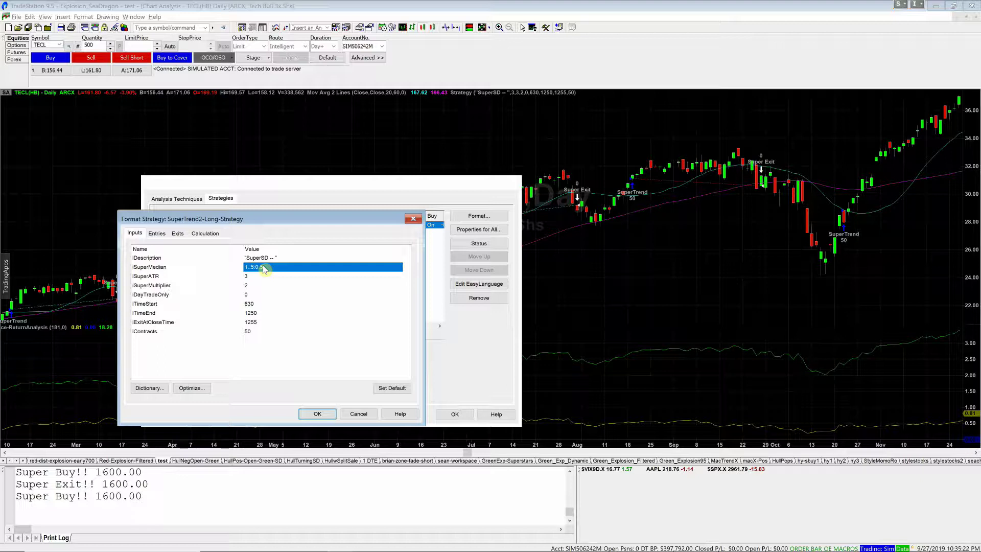
click(254, 277)
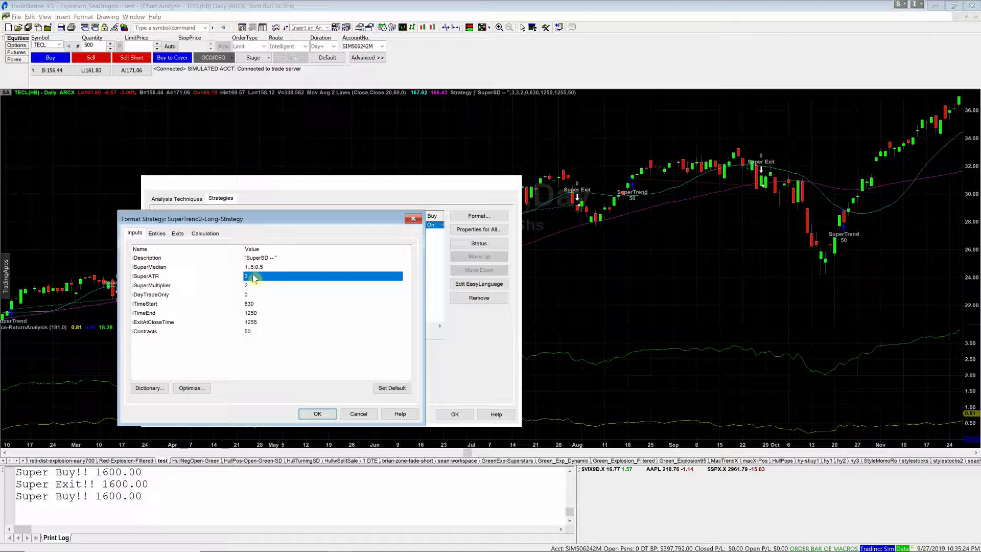
Step: Set iSuperATR to optimize from 1 to 5 in 0.5 steps
click(191, 388)
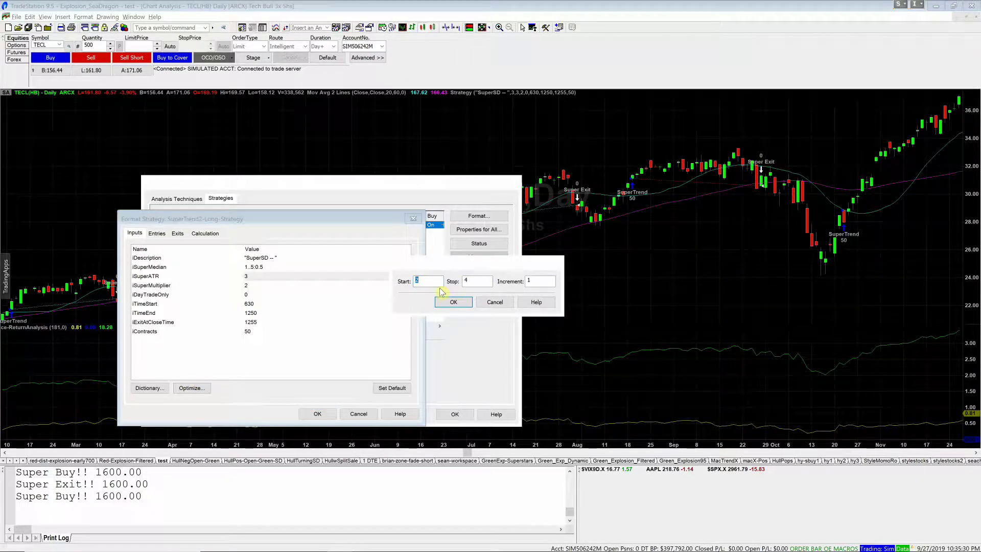
text(1)
key(Tab)
key(Tab)
key(BackSpace)
text(.5)
click(444, 302)
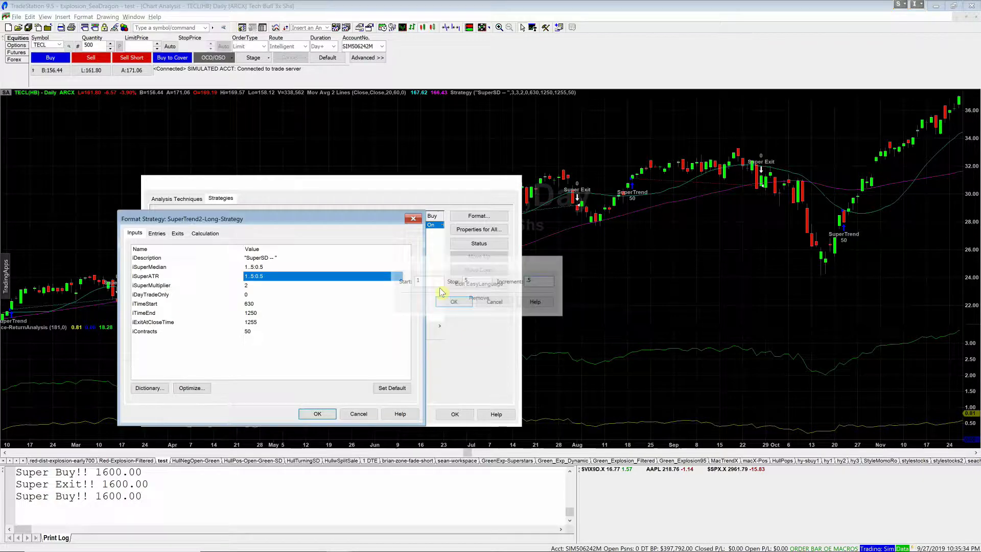
Step: Set iSuperMultiplier to optimize from 0.5 to 3 by 0.25 and apply the ranges
click(250, 286)
click(195, 391)
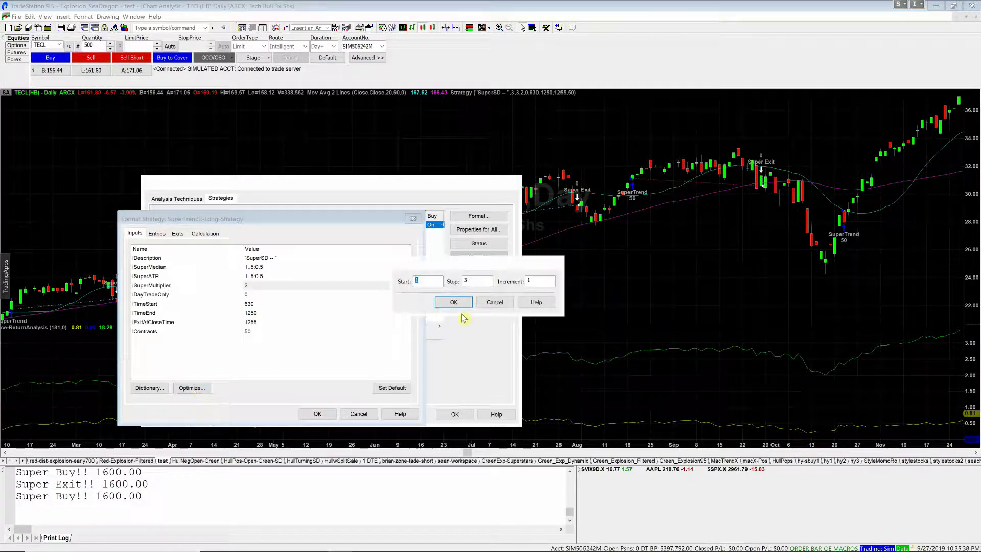
text(.55)
key(BackSpace)
key(Tab)
text(.25)
click(453, 302)
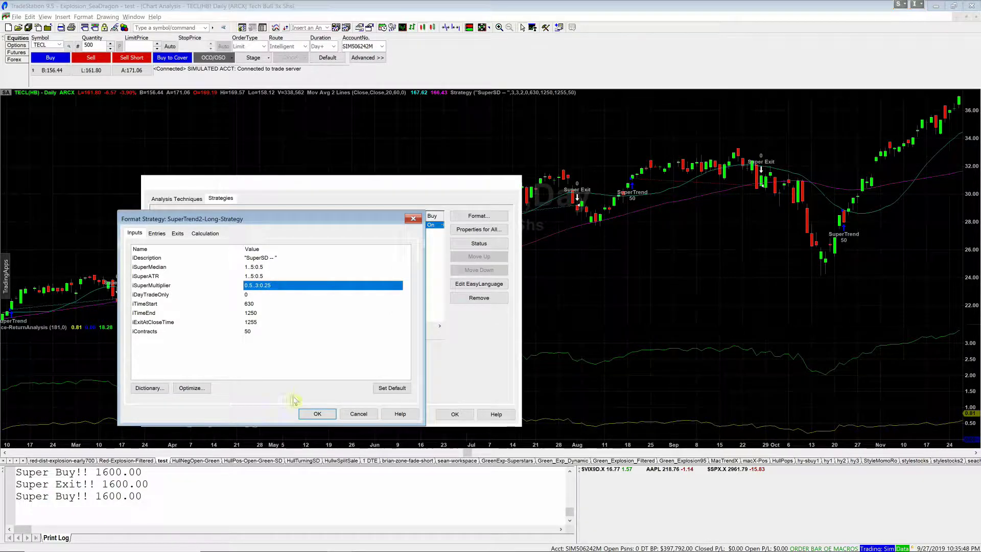
click(316, 415)
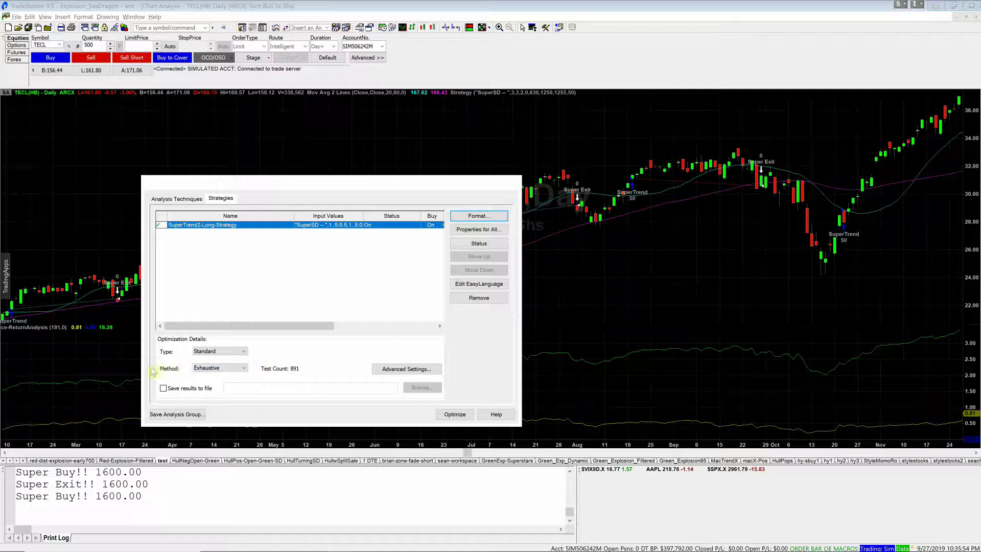
click(208, 370)
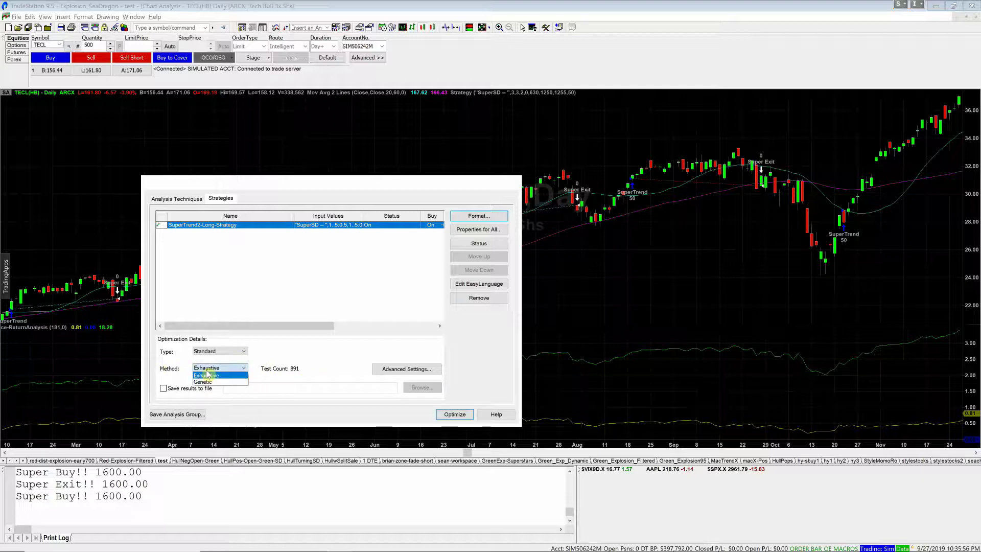
click(268, 354)
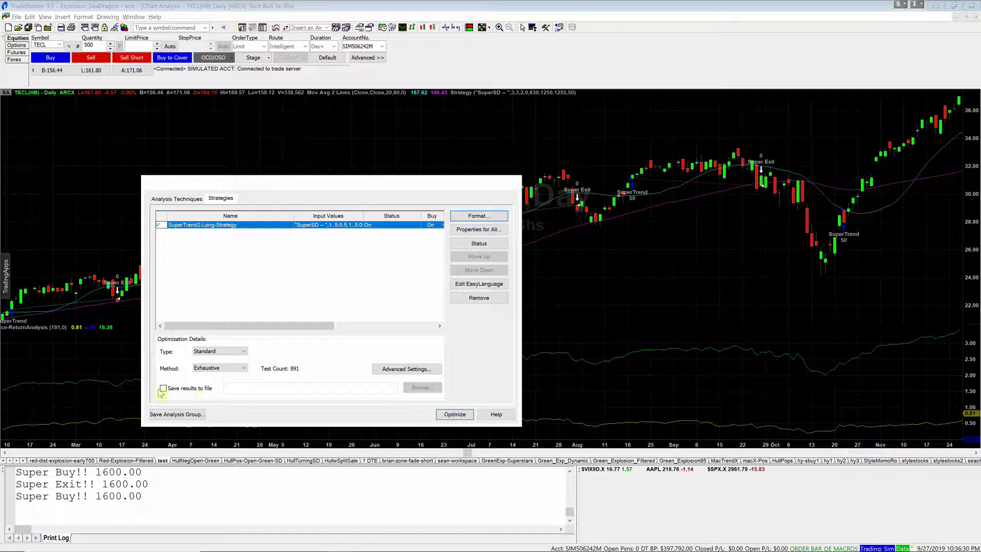
click(165, 389)
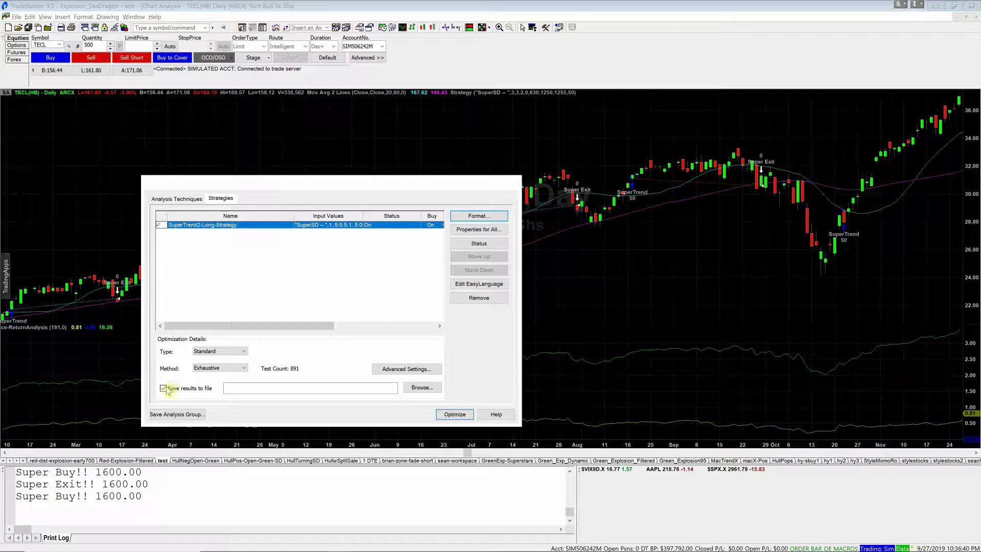
click(166, 389)
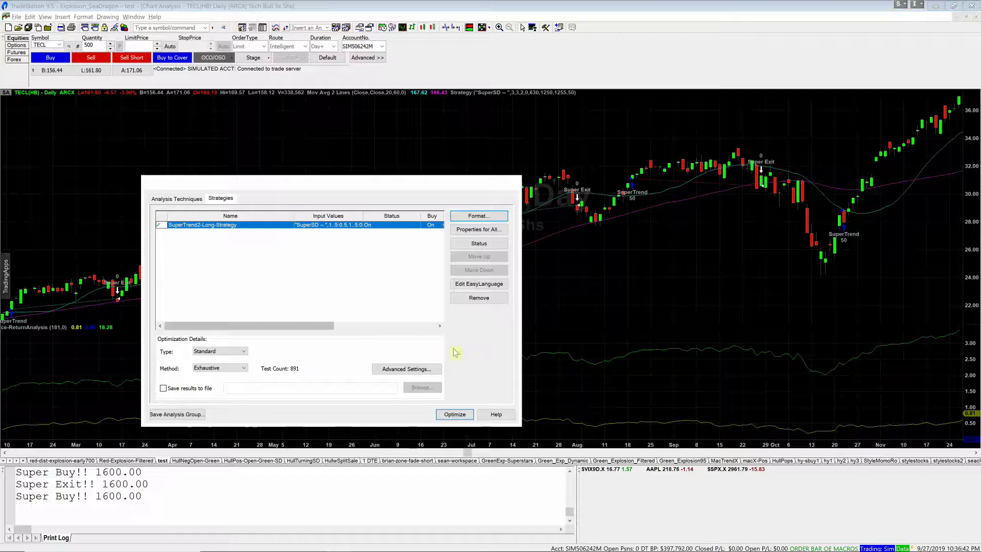
click(453, 414)
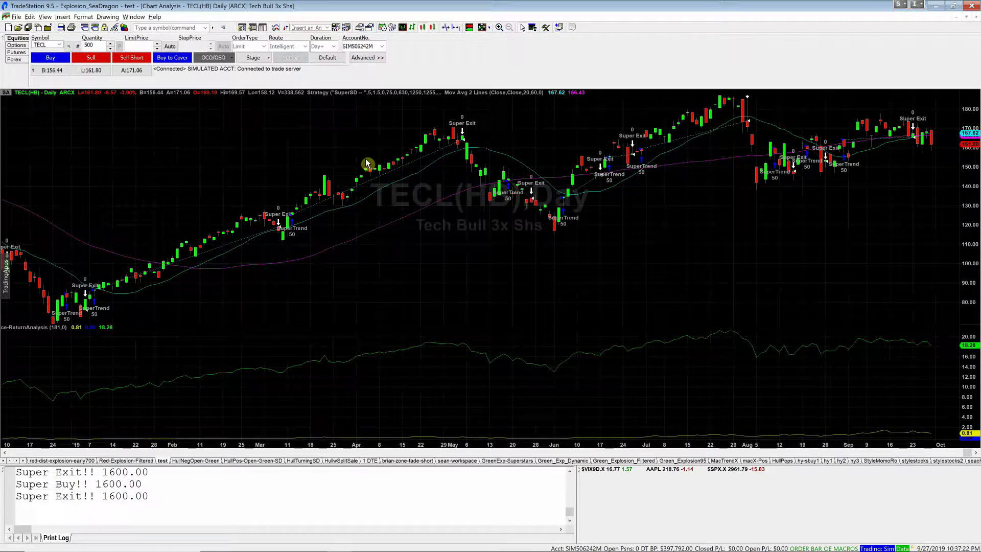
Step: Let the 891-test optimization finish, then bring up the chart's context menu
right_click(231, 139)
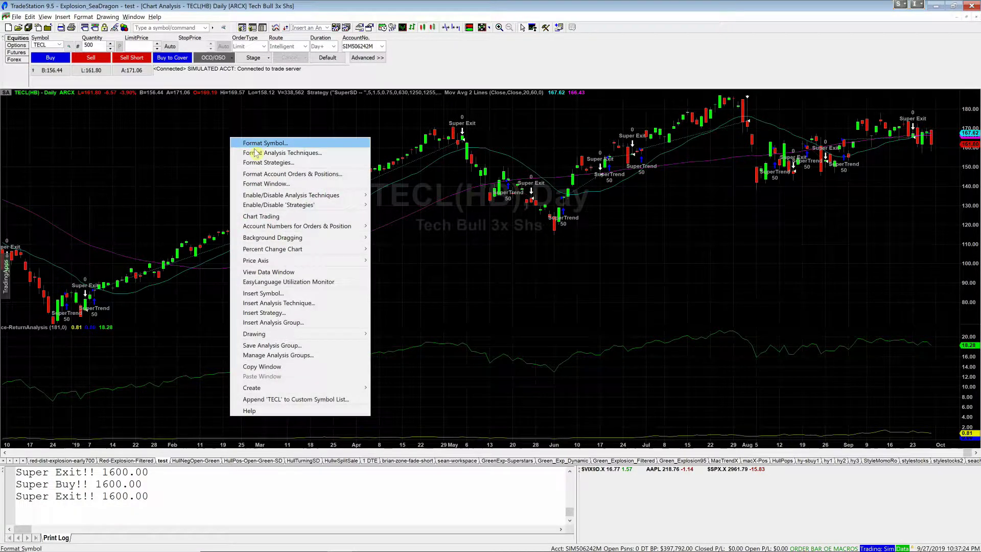
Step: Dismiss the chart menu and open View > Strategy Optimization Report
click(190, 162)
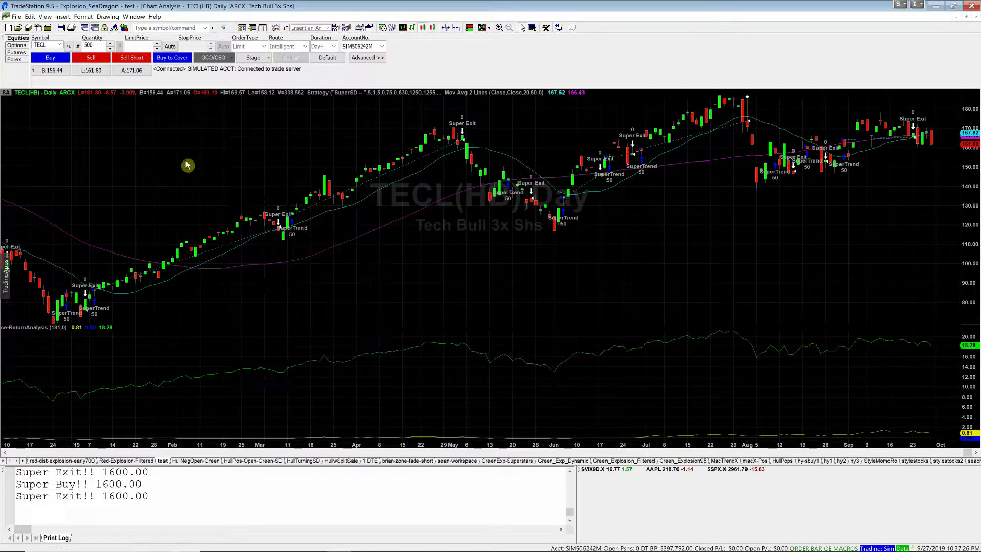
click(45, 17)
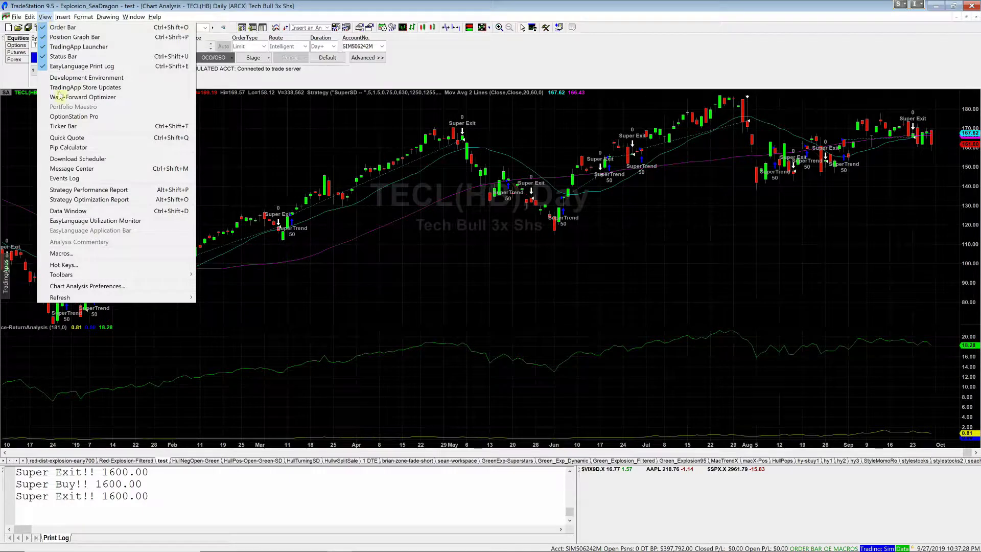
click(76, 201)
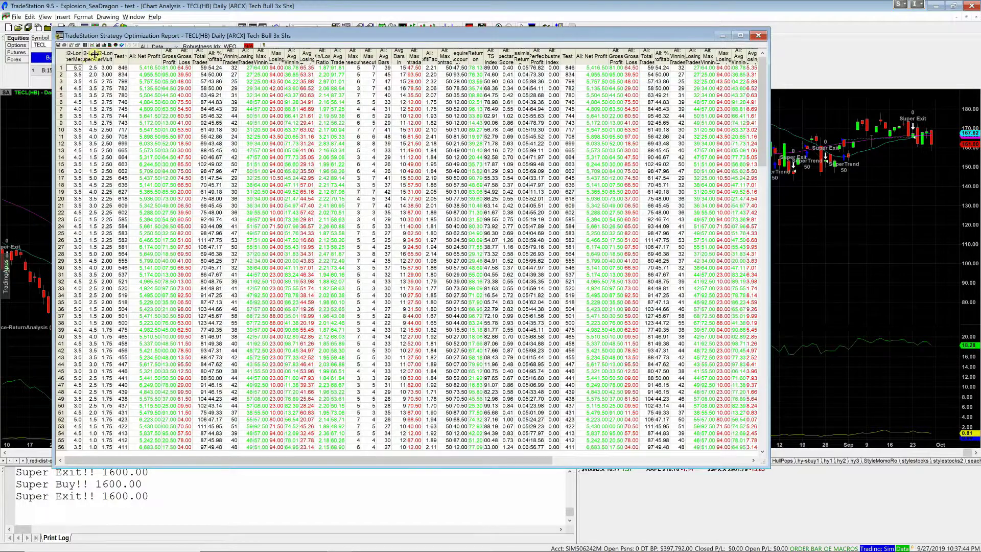
Step: Widen the first column, sort results by % Profitable and Perfect Profit, then close the report
drag(82, 56, 95, 54)
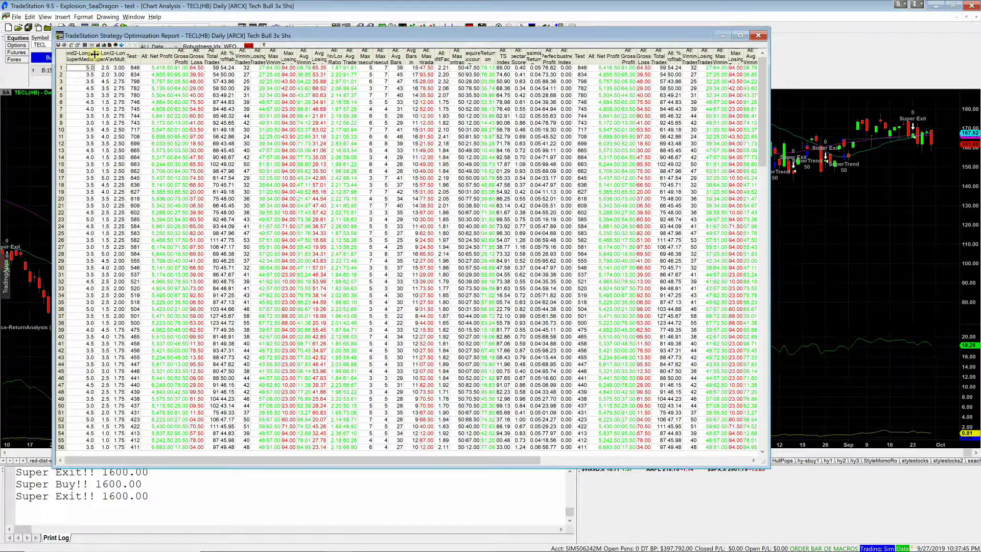
click(157, 58)
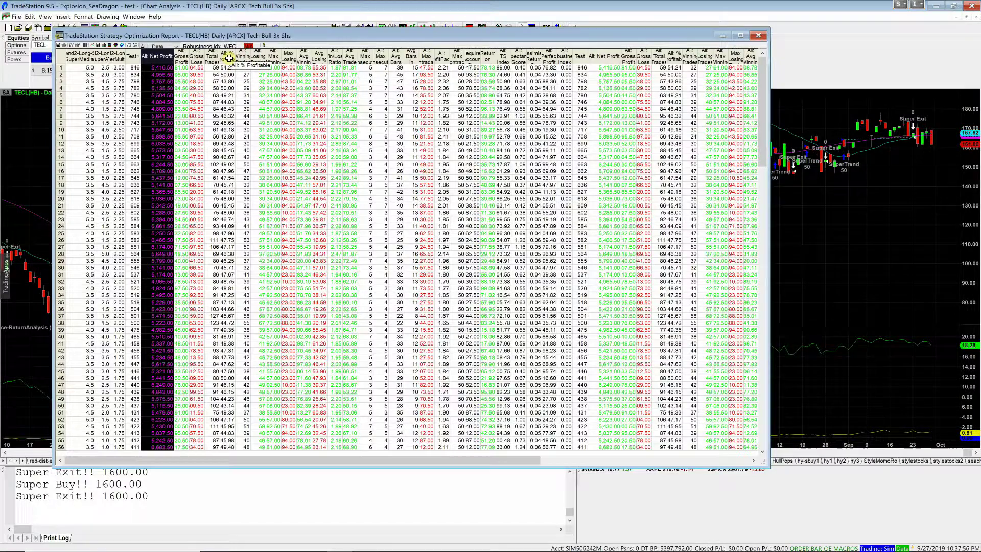
click(228, 58)
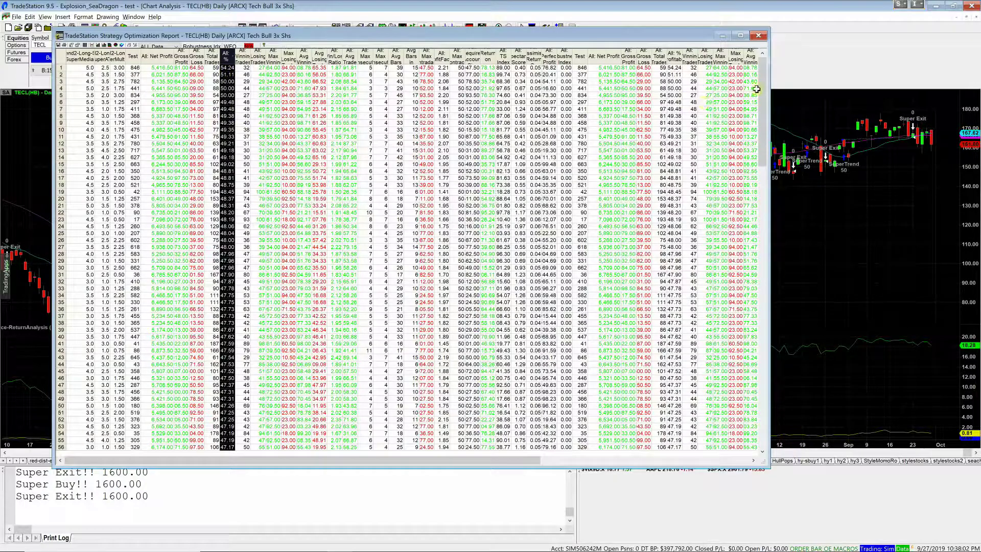
drag(763, 88, 769, 334)
drag(799, 89, 797, 61)
click(242, 55)
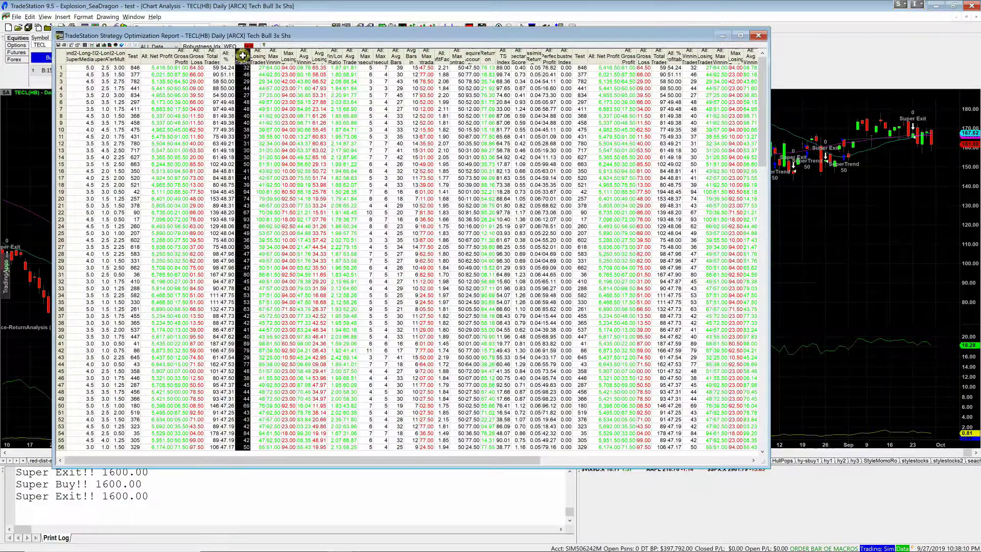
click(211, 56)
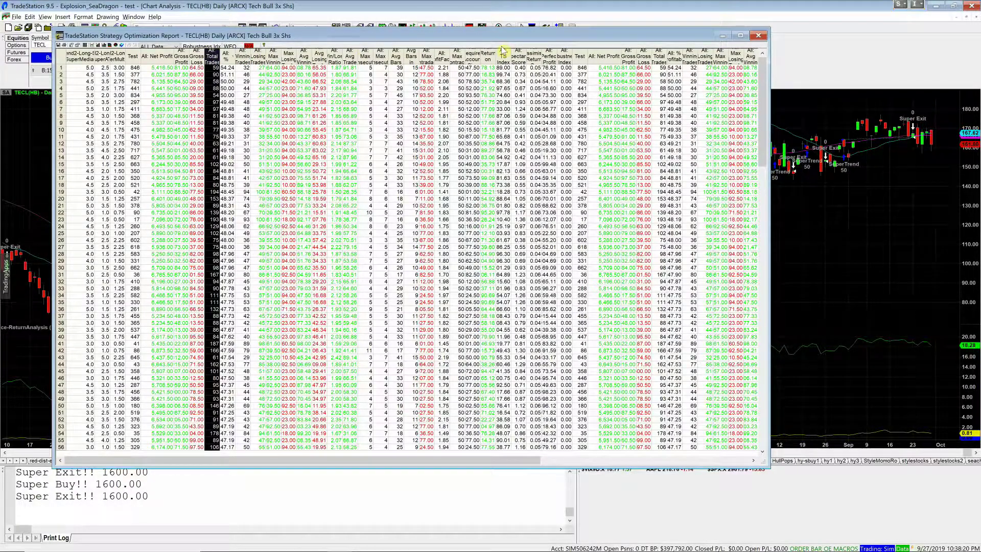
click(549, 57)
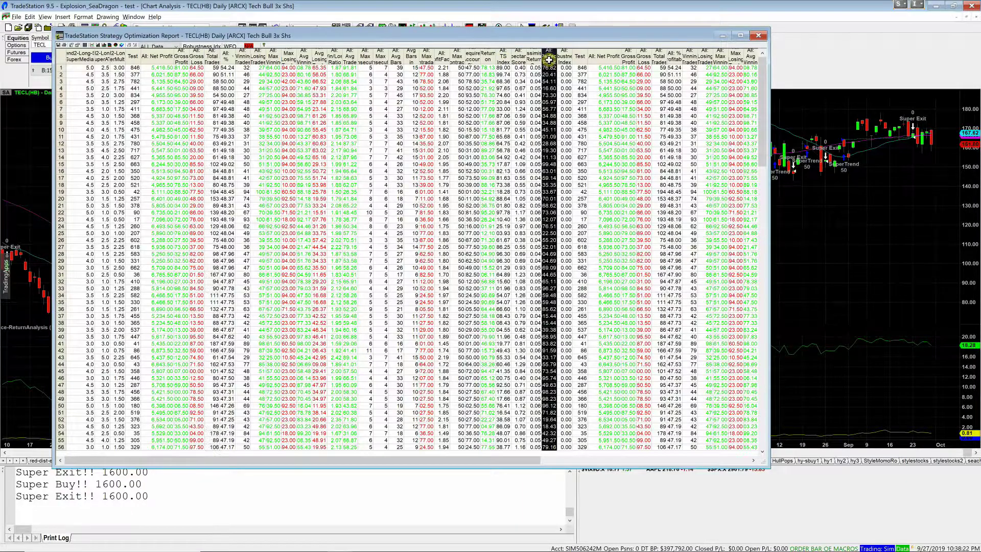
click(549, 60)
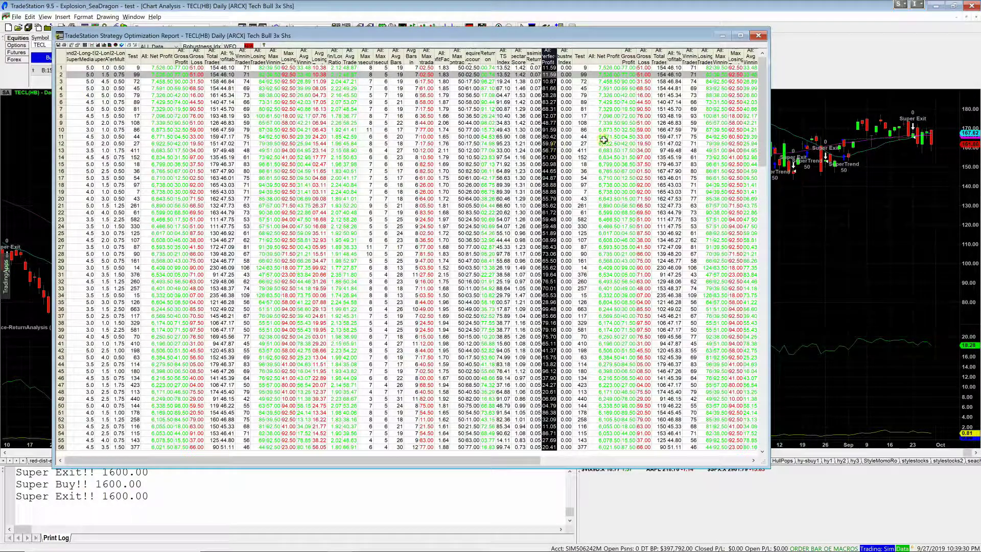
click(758, 35)
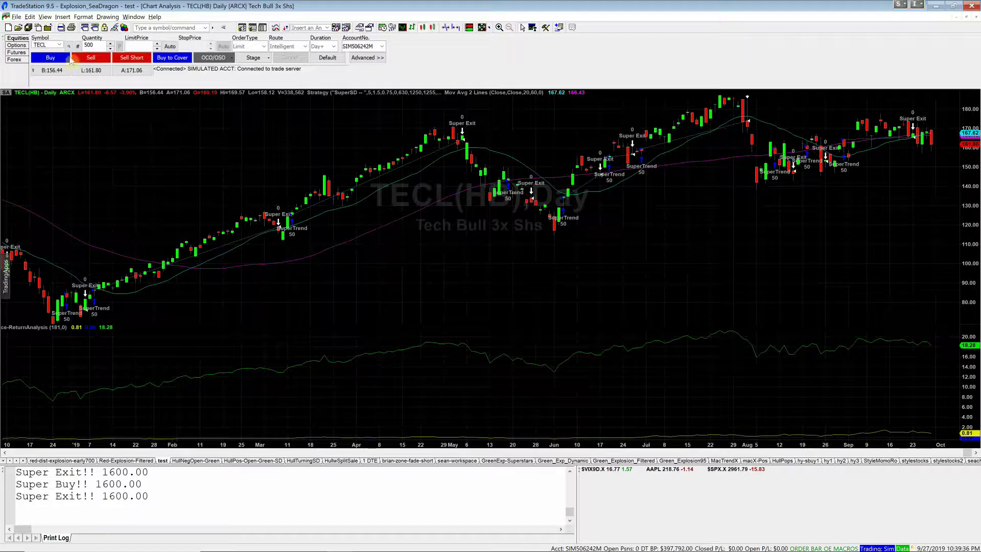
Step: Open the Strategy Performance Report and browse its Performance Summary, Trade Analysis and equity curve
click(45, 17)
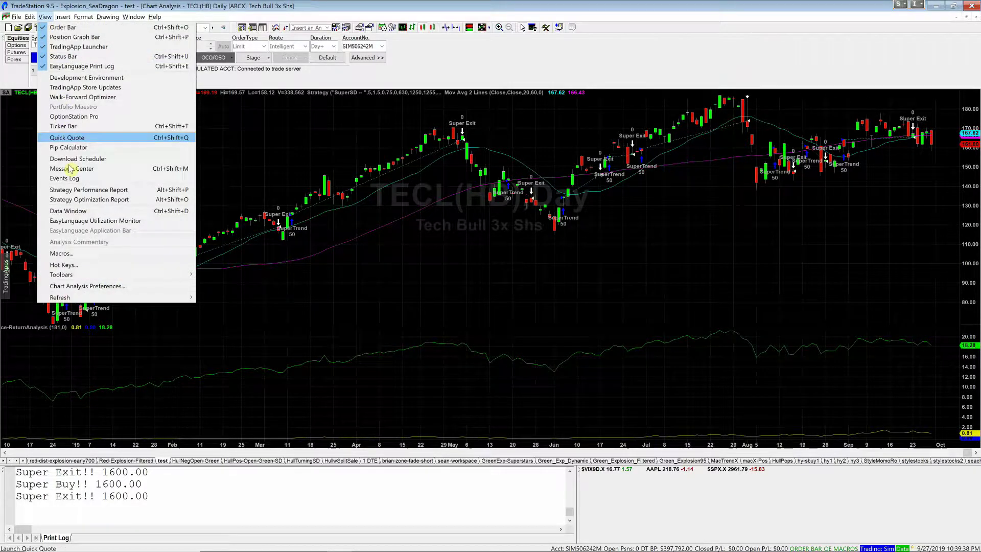
click(72, 190)
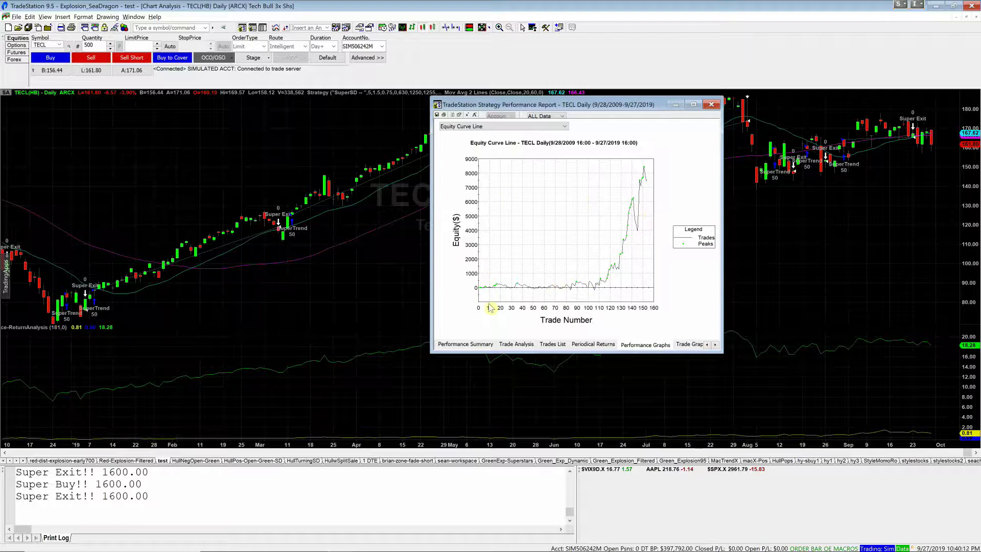
click(473, 345)
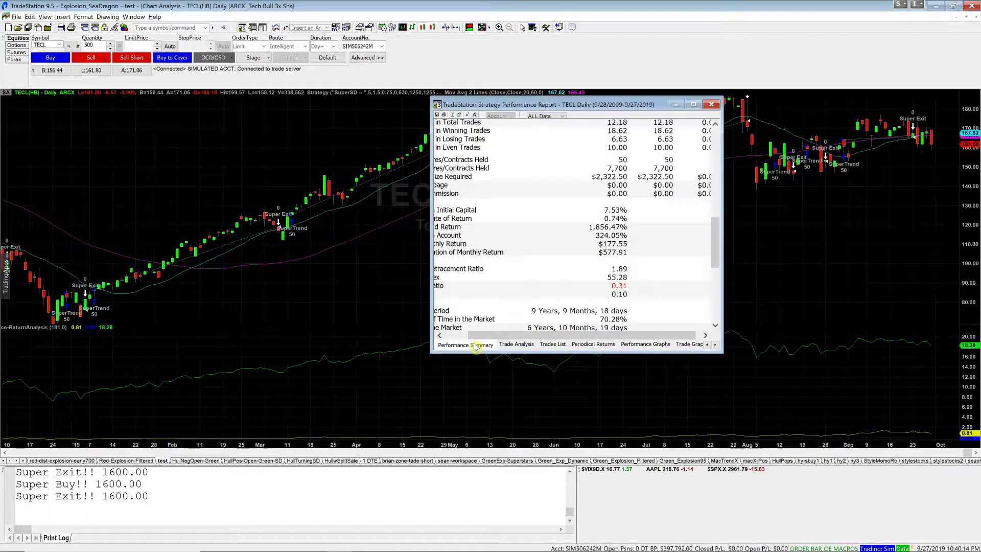
drag(715, 231, 723, 141)
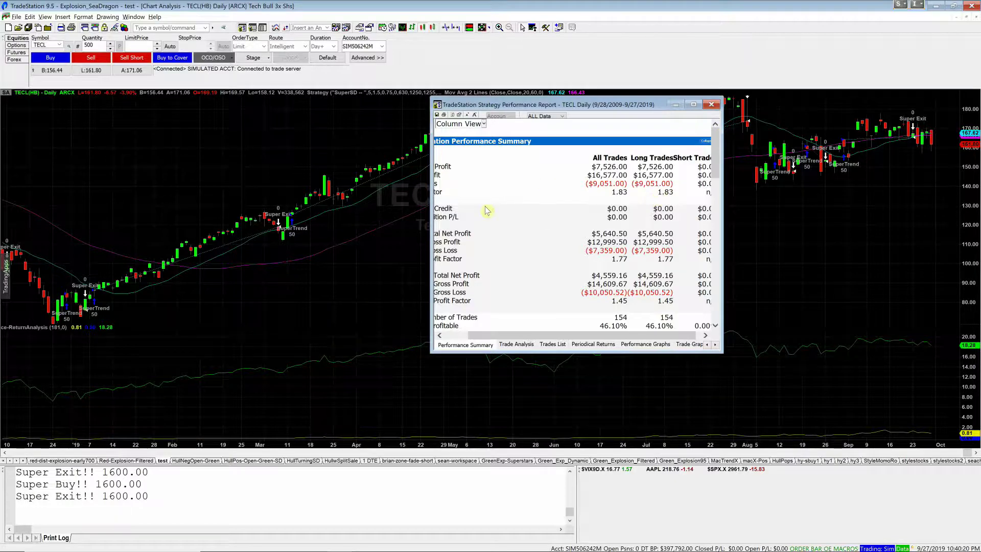
click(452, 336)
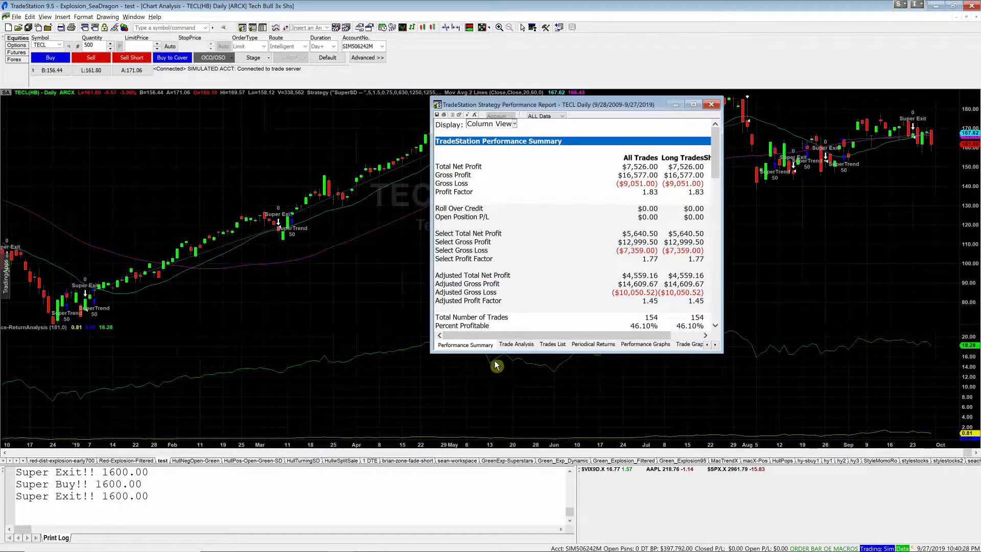
scroll(514, 345, right, 1)
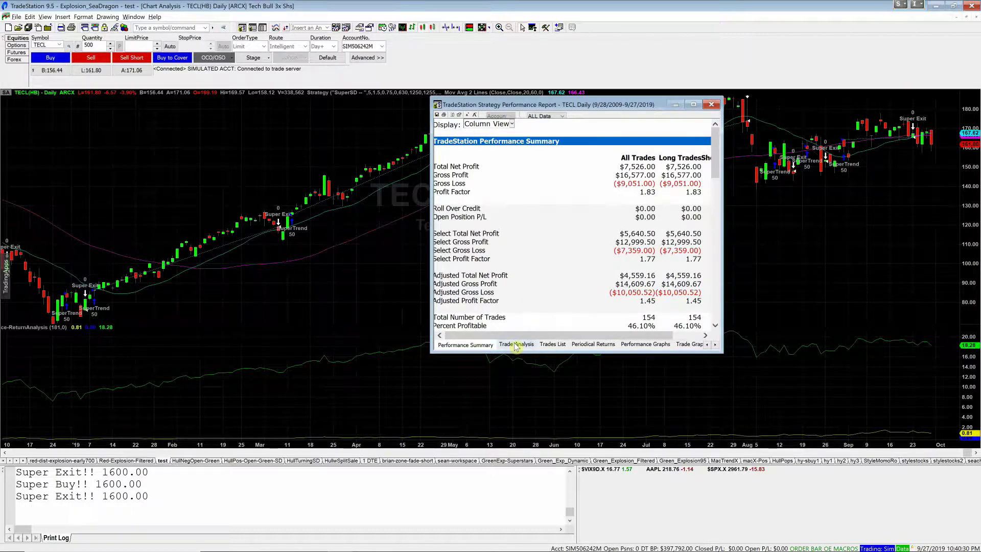
click(515, 345)
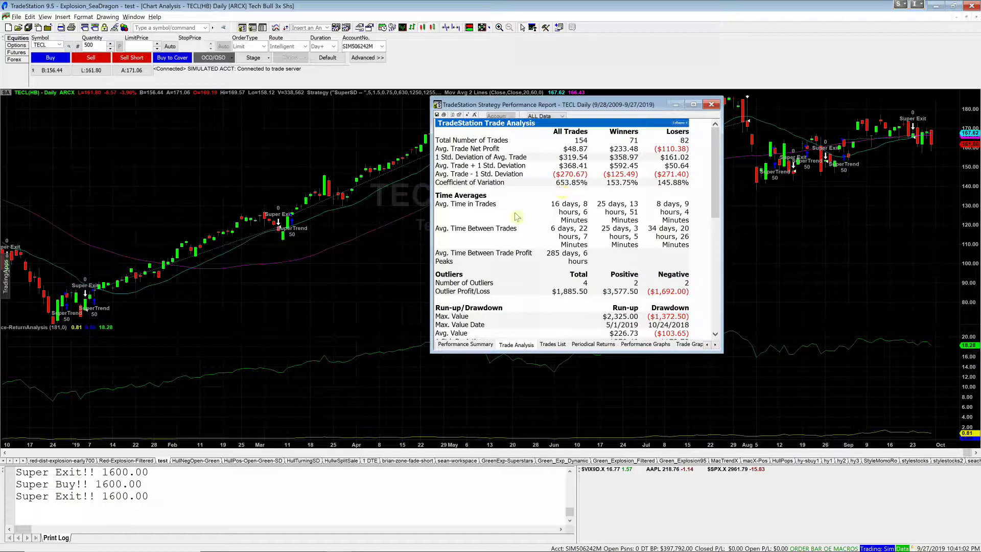
click(644, 345)
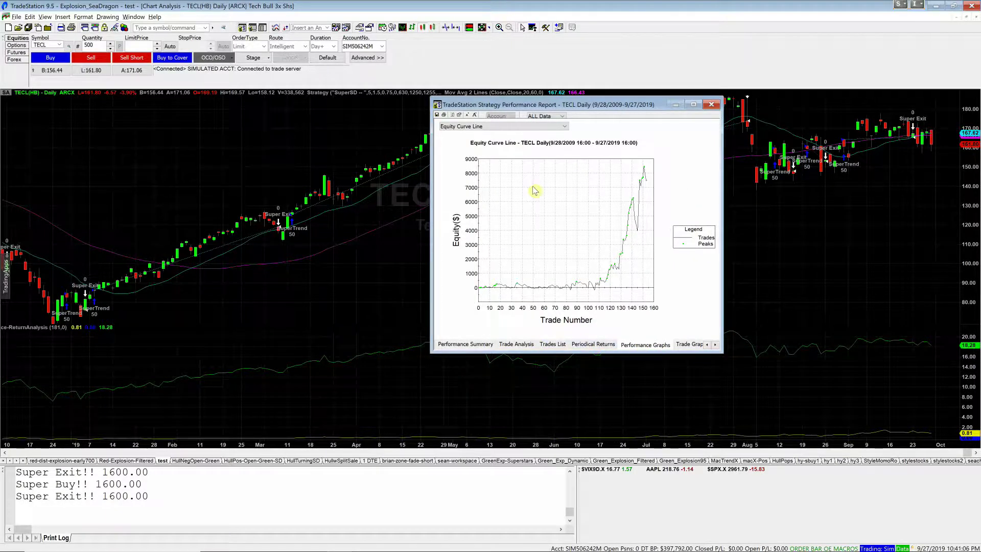
Step: Close the performance report and page the TECL chart three screens back in time
click(712, 105)
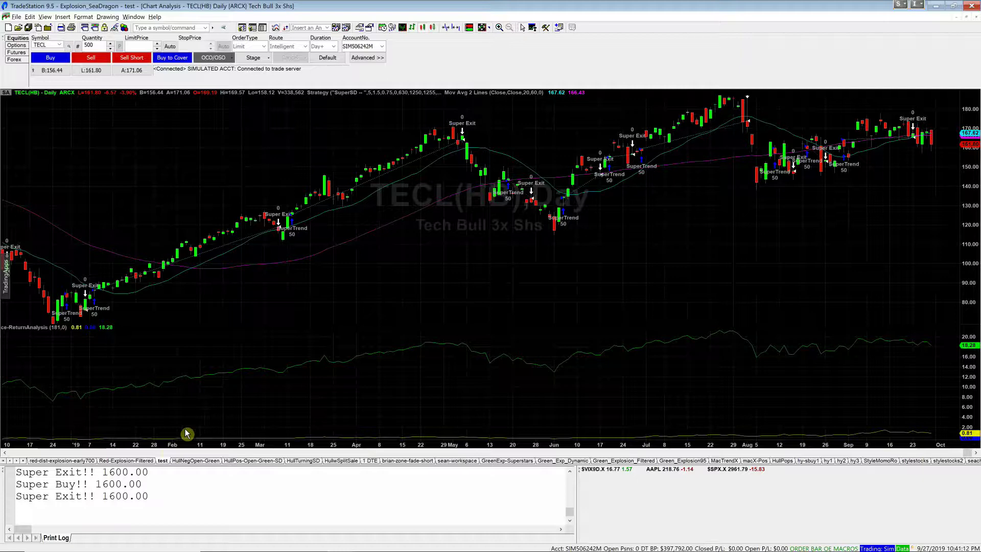
click(166, 454)
click(166, 453)
click(166, 453)
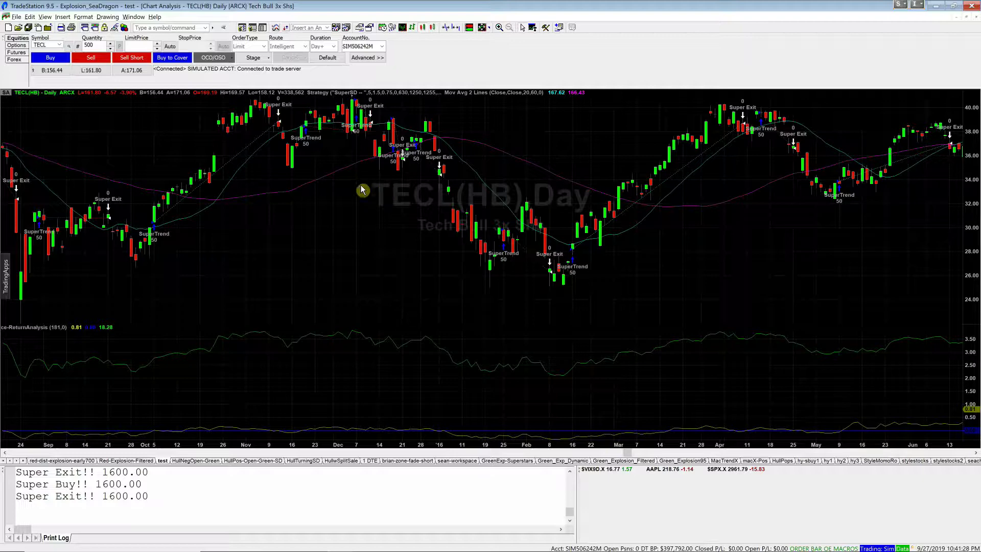
Step: Set the strategies' commission to $5 per trade under Properties for All
right_click(330, 207)
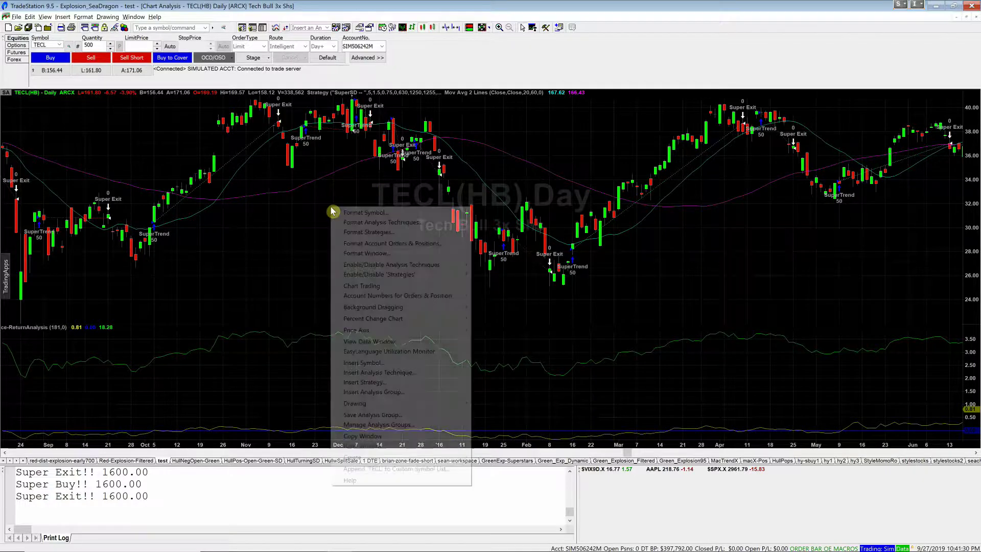
click(354, 232)
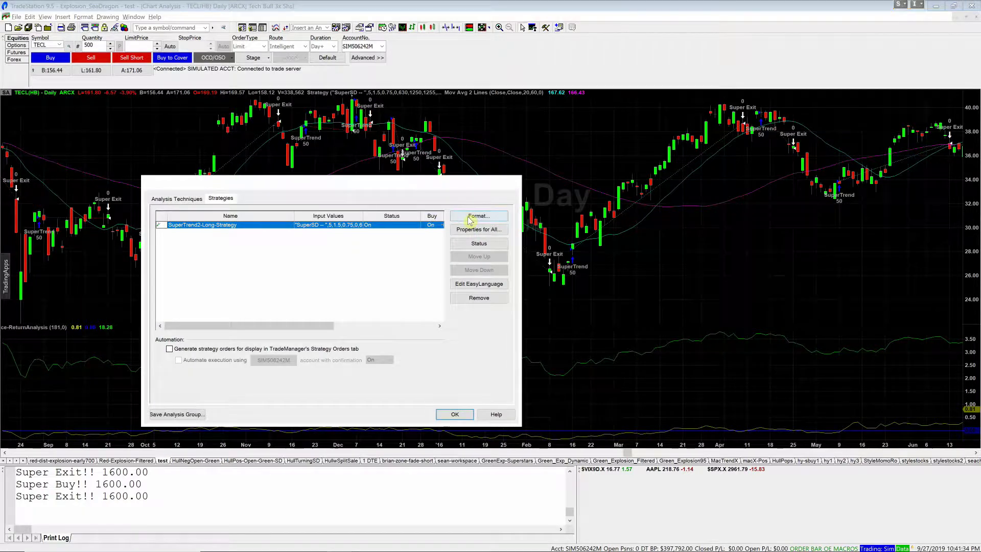
click(470, 232)
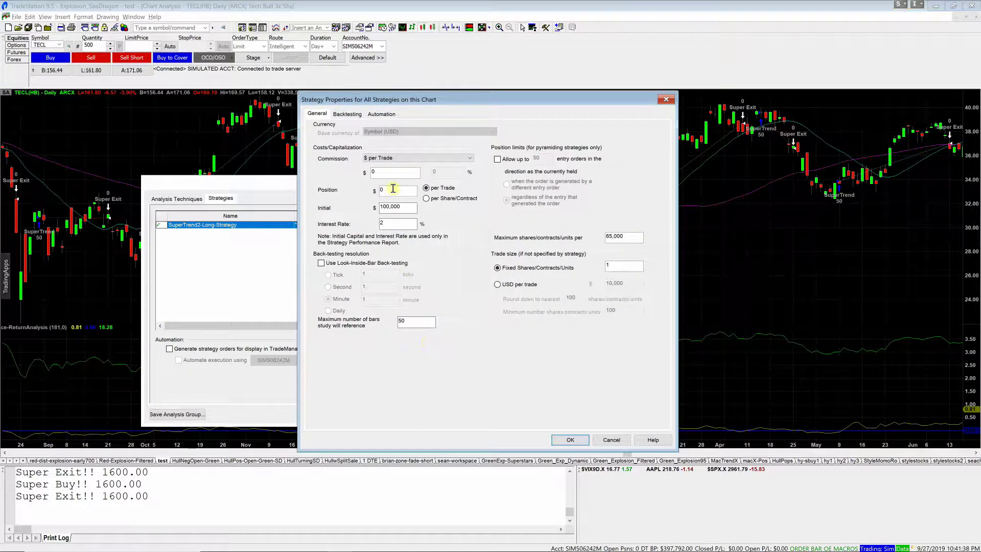
double_click(387, 176)
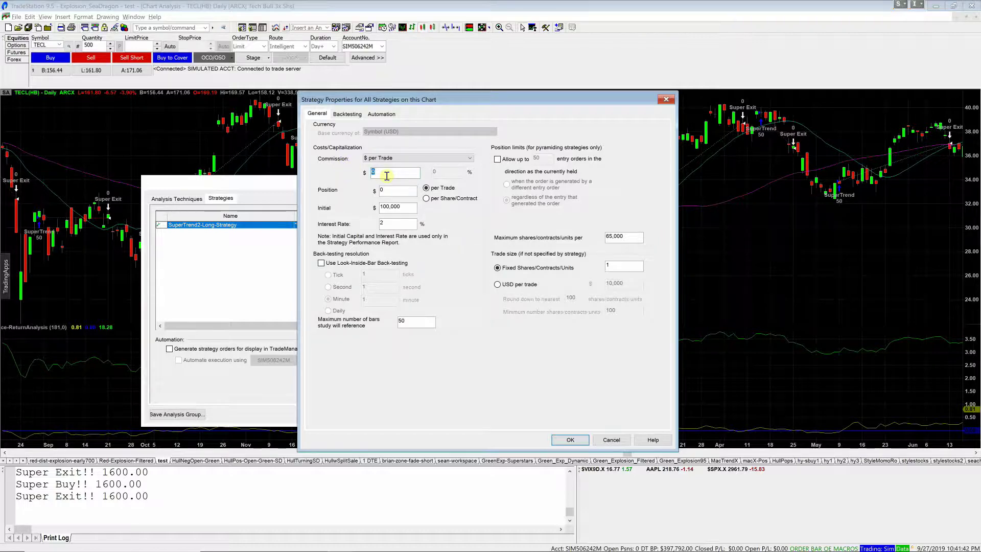
text(5)
click(570, 440)
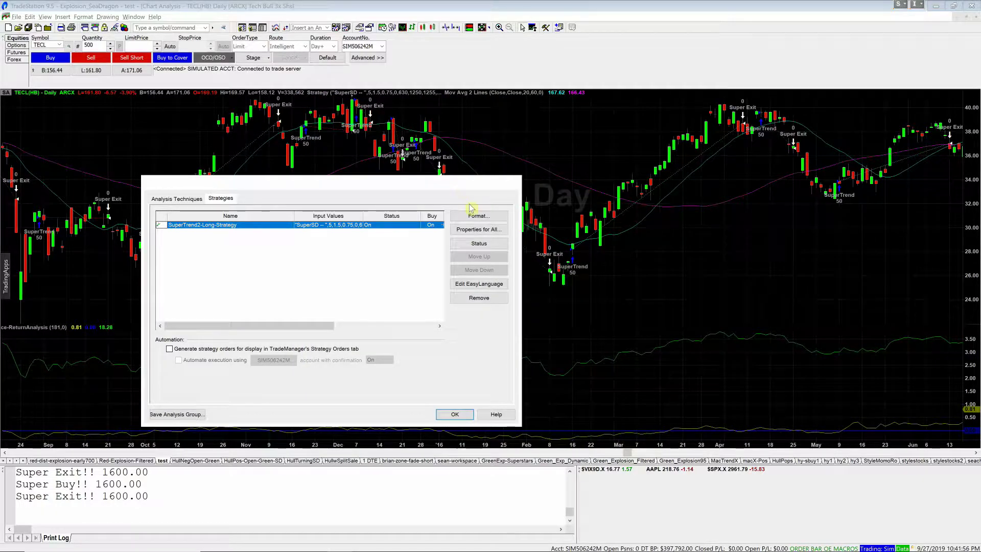
click(443, 417)
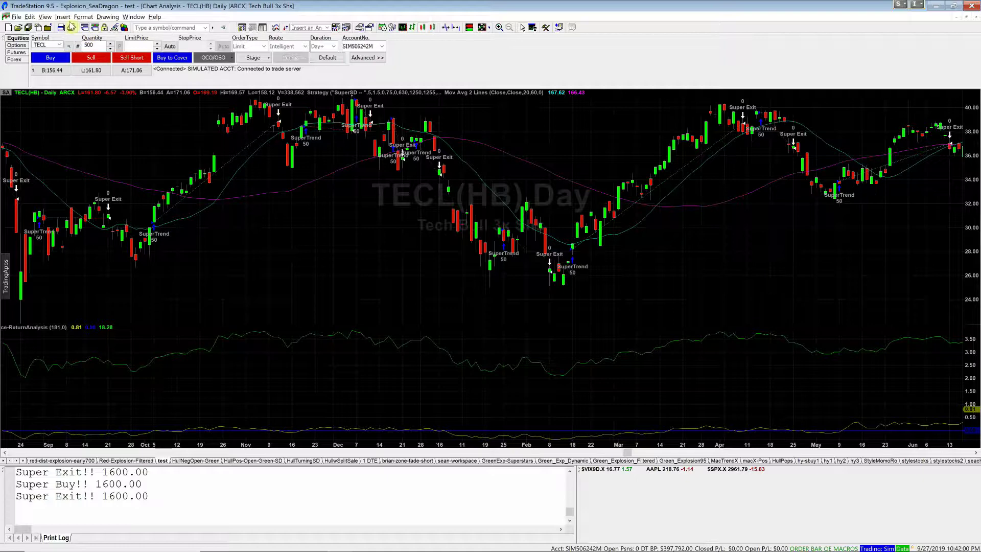
Step: Reopen the Strategy Performance Report to check the equity curve, then close it
click(45, 17)
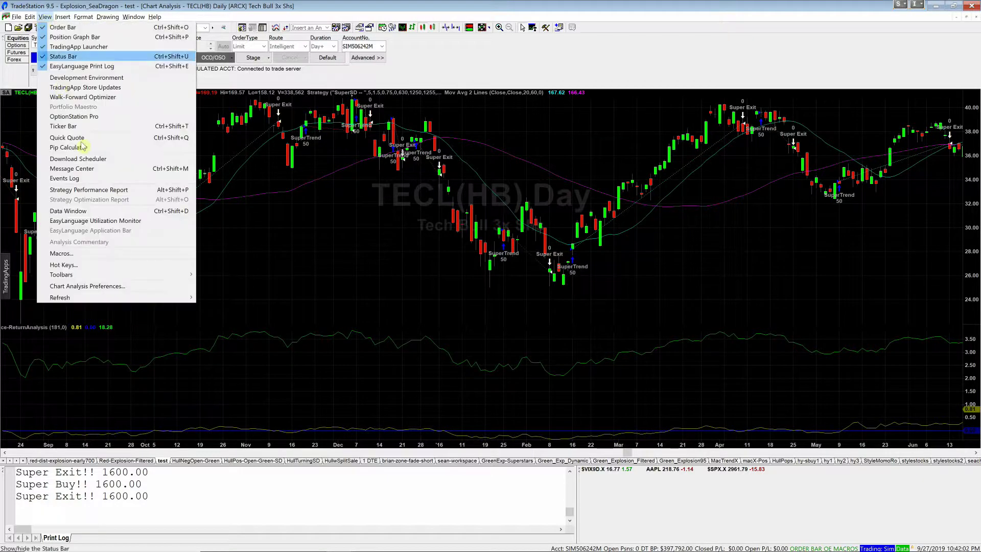
click(91, 190)
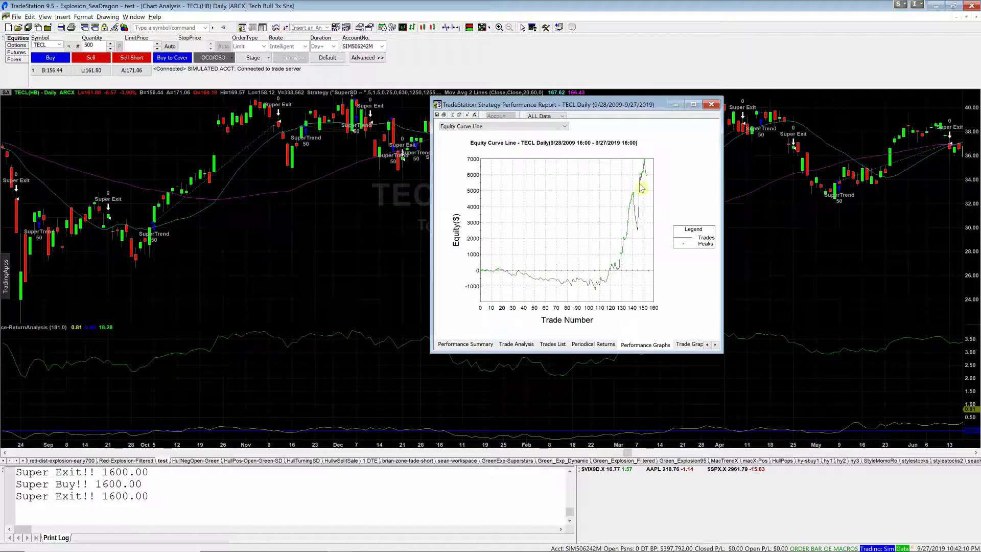
click(711, 104)
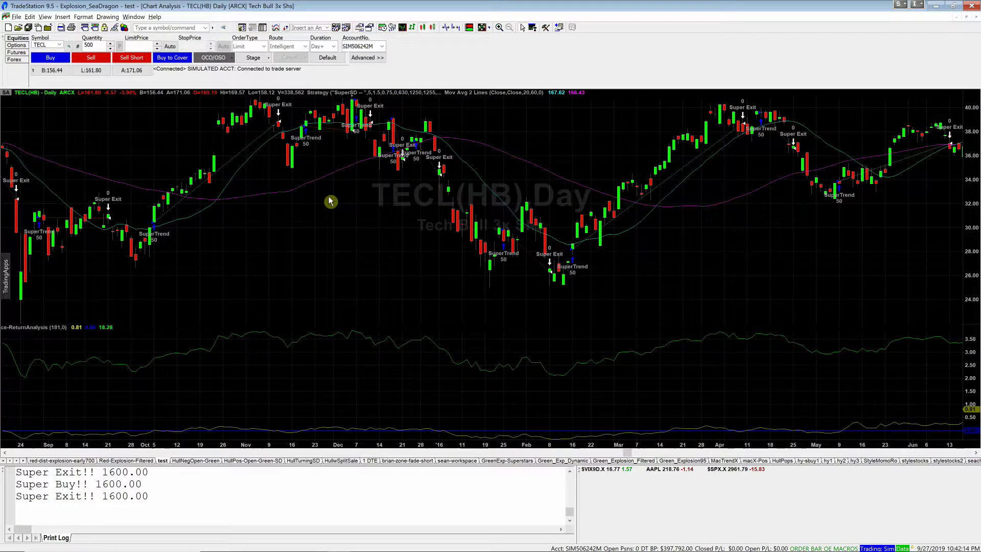
right_click(330, 201)
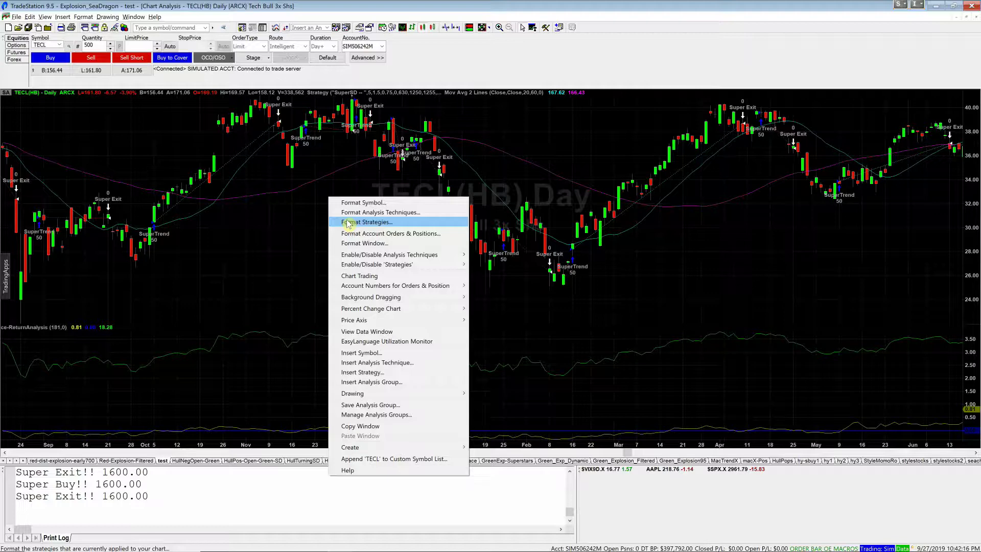
Step: In strategy properties, try a maximum bars-back of 300, restore it to 50, and cancel
click(348, 224)
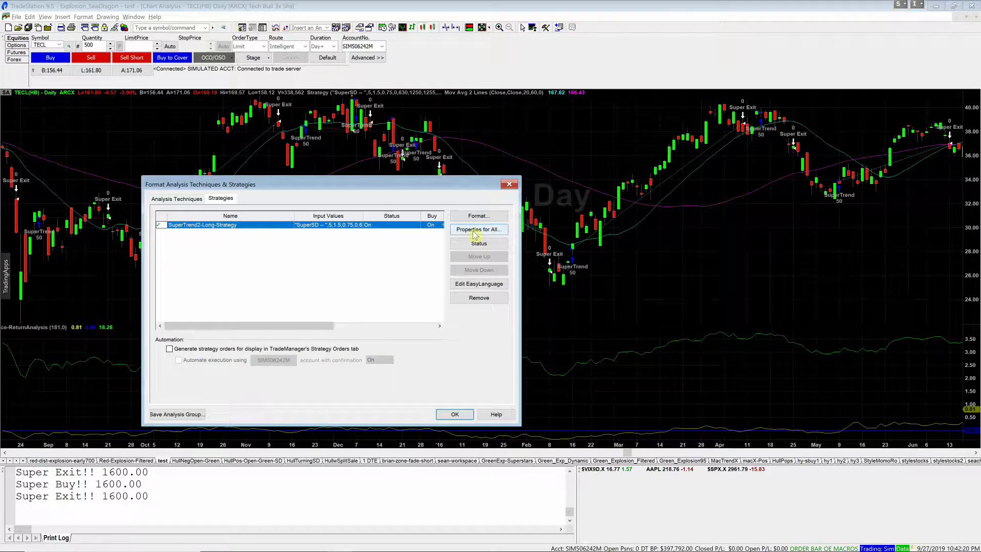
click(475, 235)
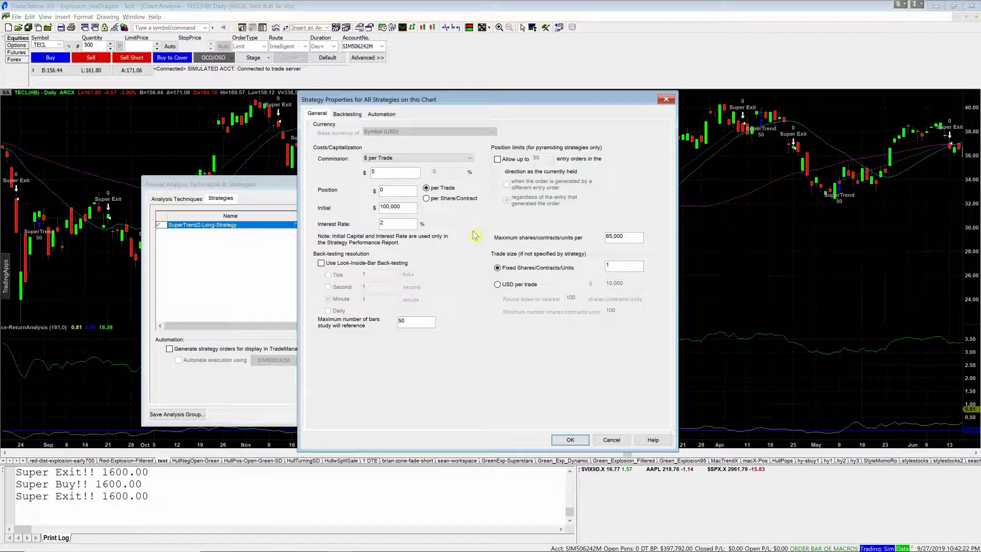
double_click(410, 323)
text(300)
key(BackSpace)
key(BackSpace)
key(BackSpace)
text(50)
click(611, 440)
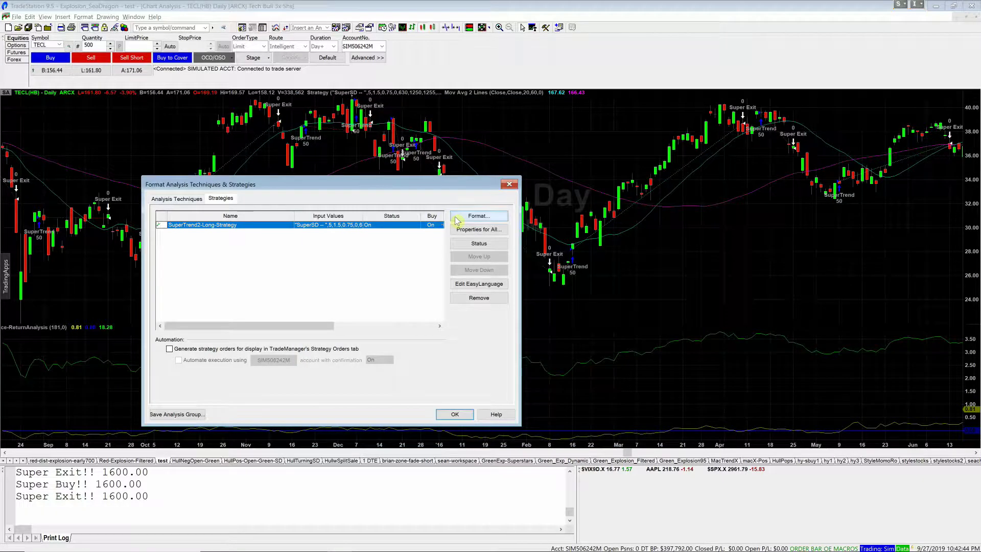
Step: Set the SuperTrend2 iContracts input to 300 contracts and apply it to the chart
click(473, 216)
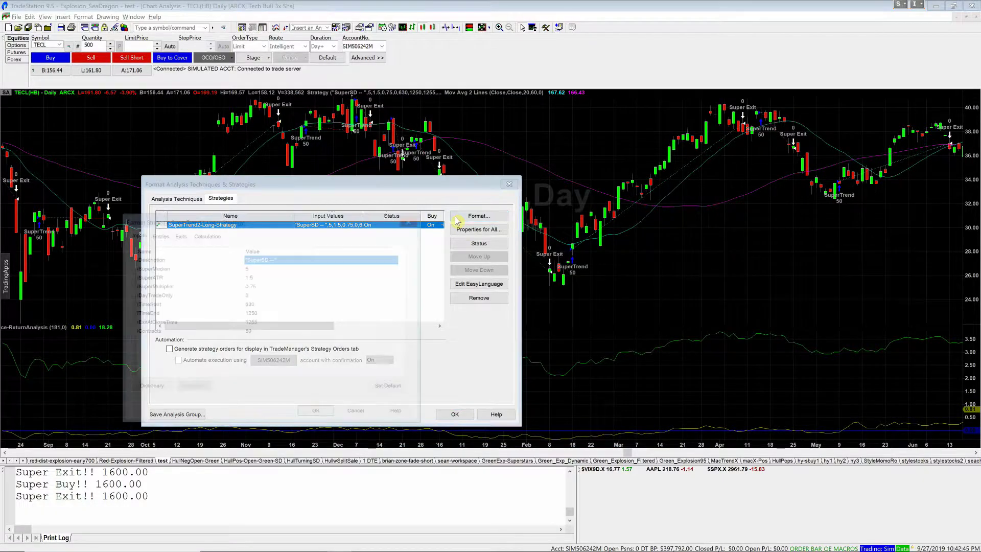
click(250, 332)
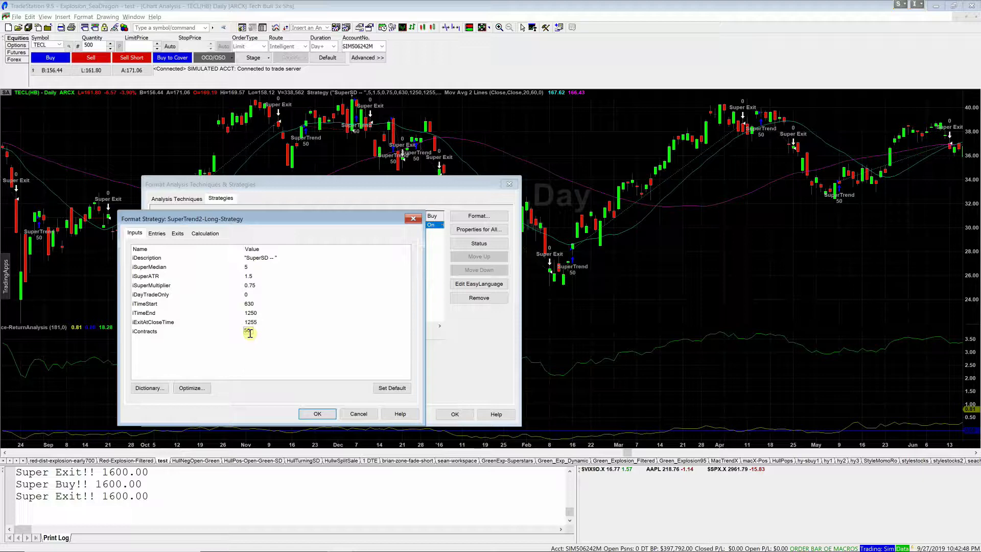
text(500)
key(Return)
key(Return)
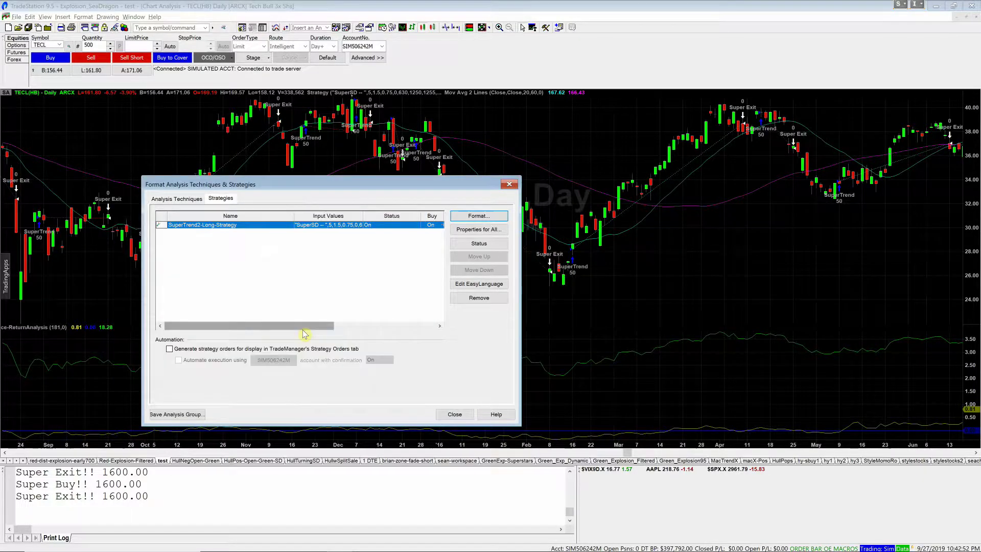
key(Return)
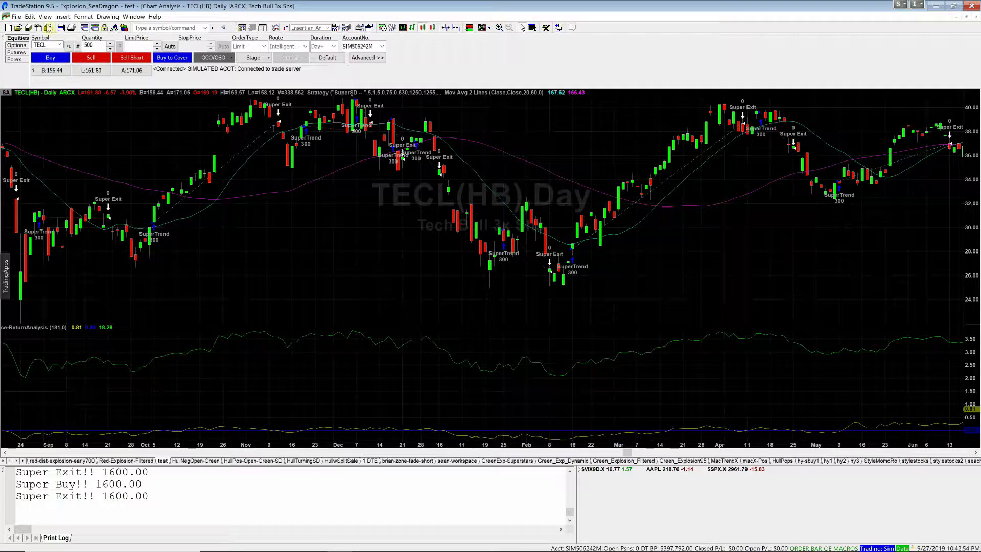
Step: Check the equity curve in the Strategy Performance Report, then close it
click(45, 16)
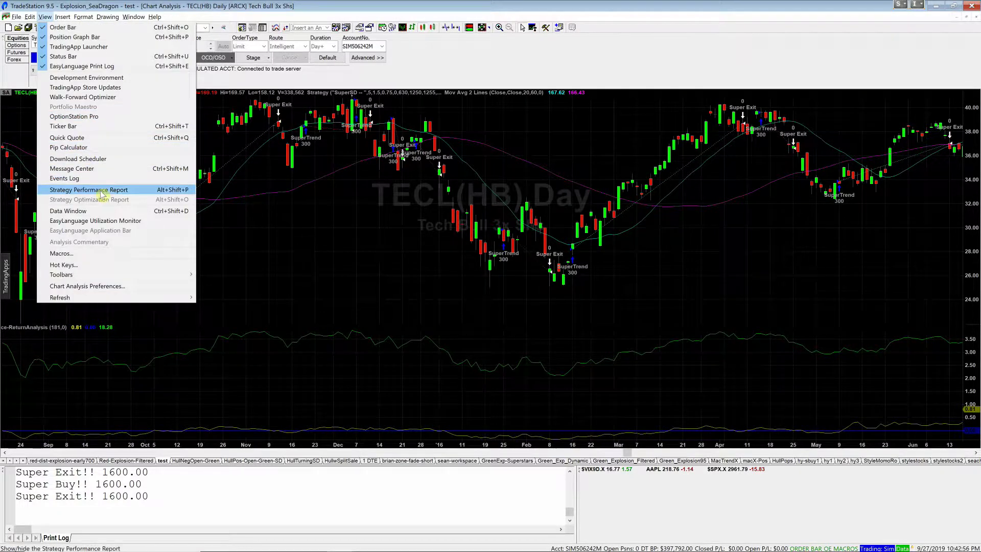
click(100, 192)
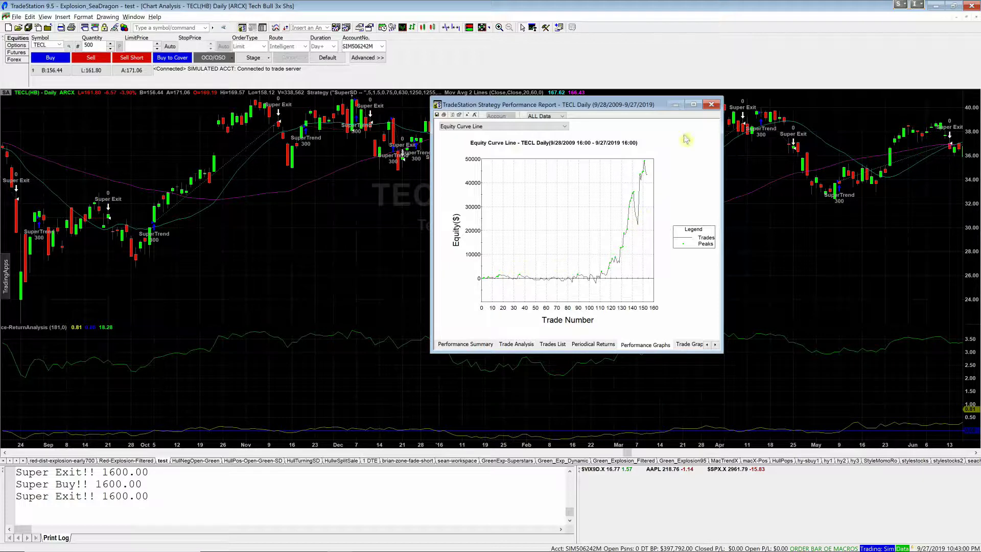
click(711, 104)
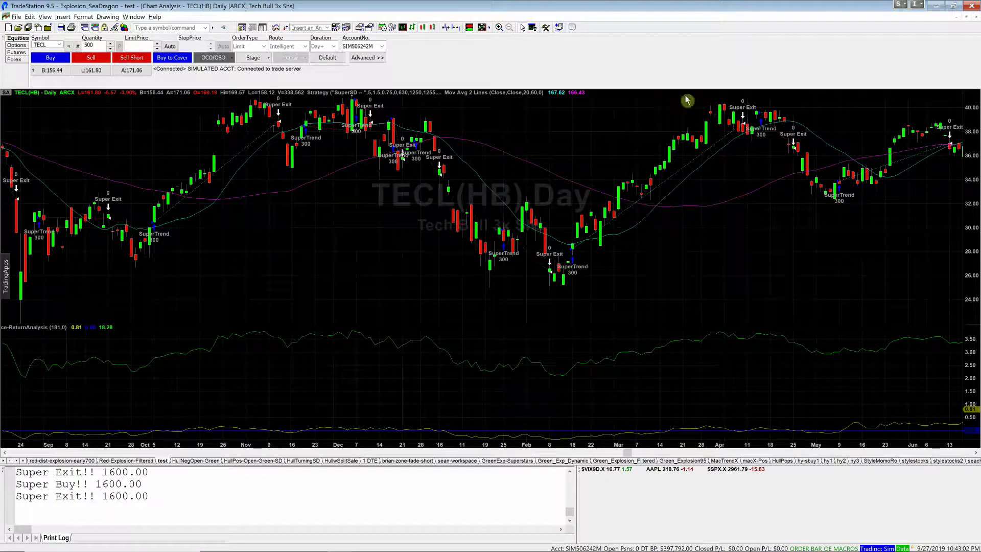
Step: Set the iSuperMedian optimization range to 3–6 in 0.5 steps
right_click(298, 225)
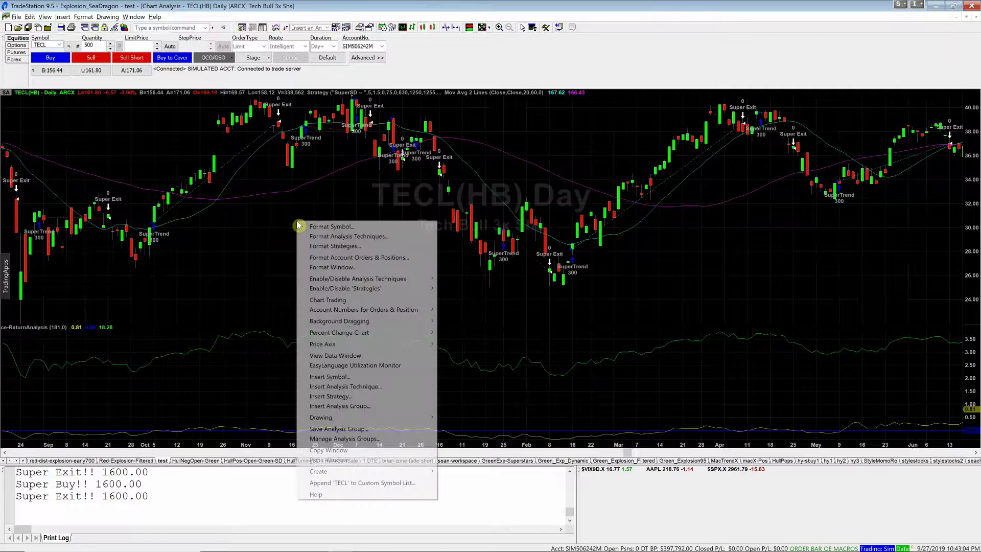
click(323, 247)
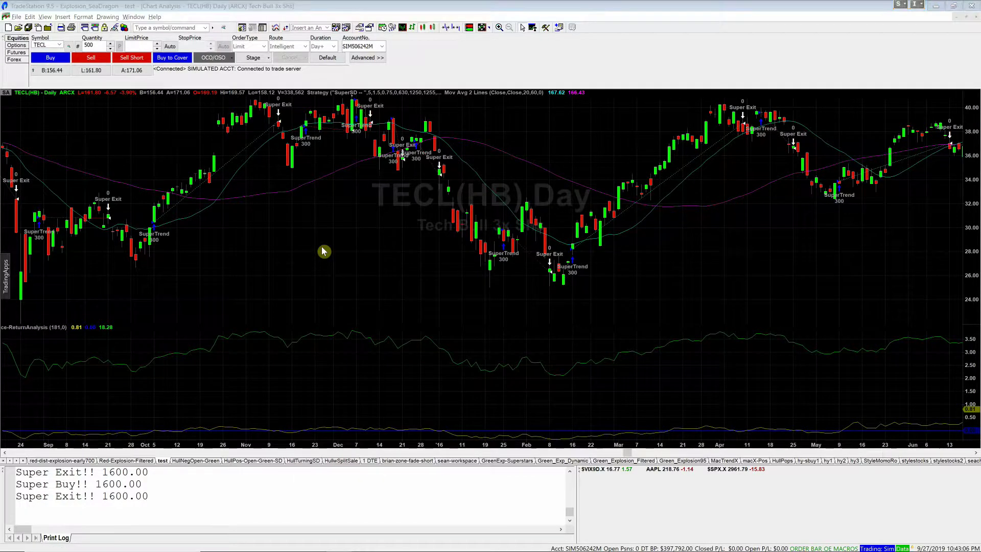
click(478, 217)
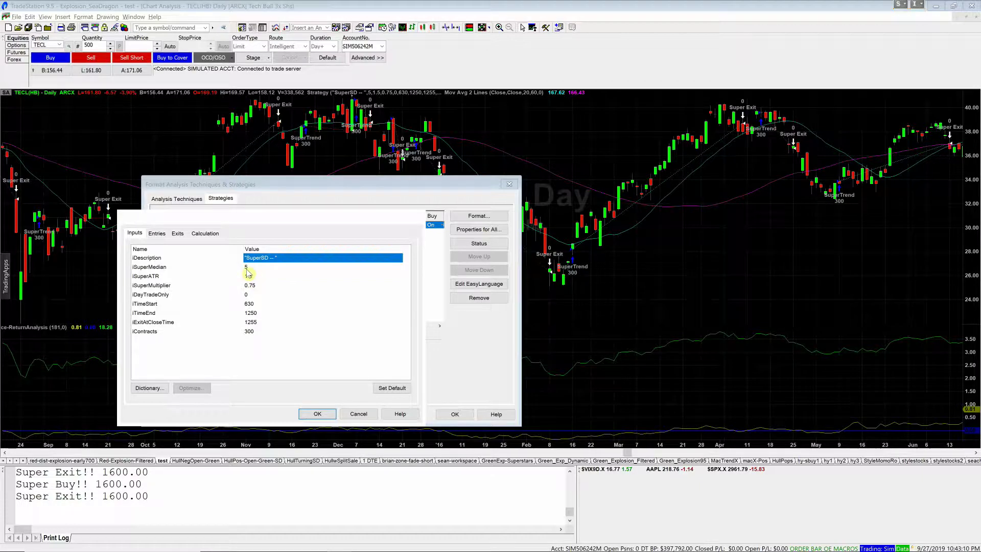
click(247, 269)
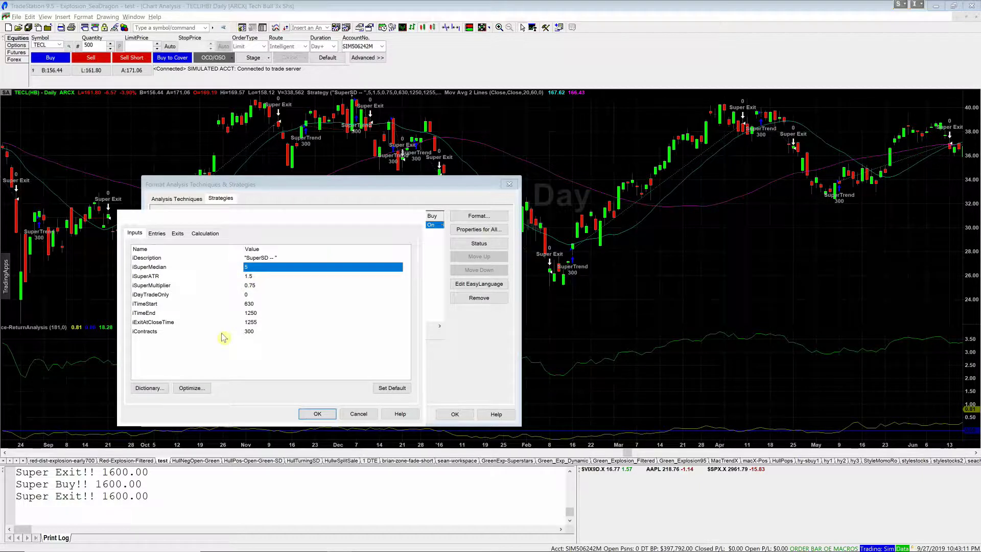
click(200, 389)
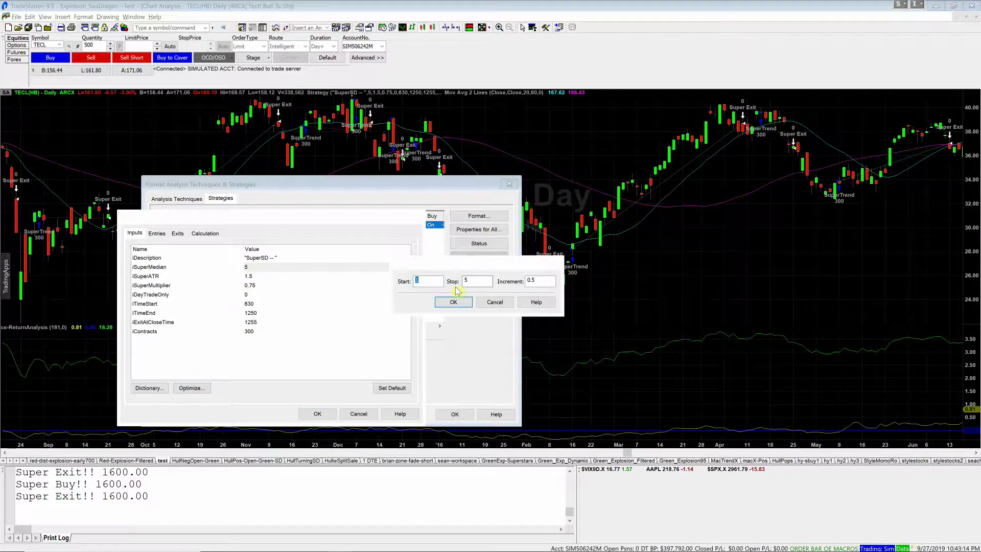
text(3)
key(Tab)
key(Return)
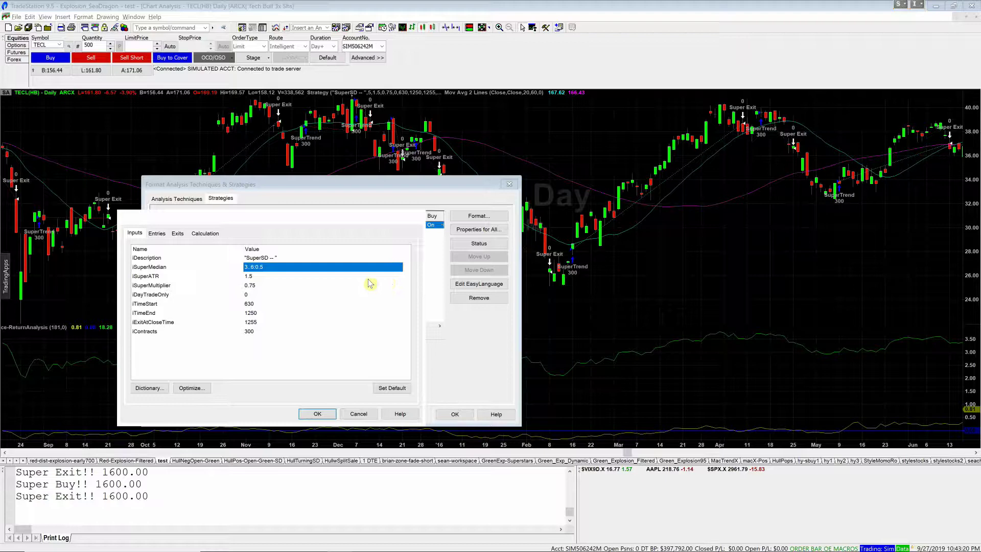
Step: Set the iSuperMultiplier optimization range to 0.5–2 in 0.2 steps
click(253, 286)
click(194, 388)
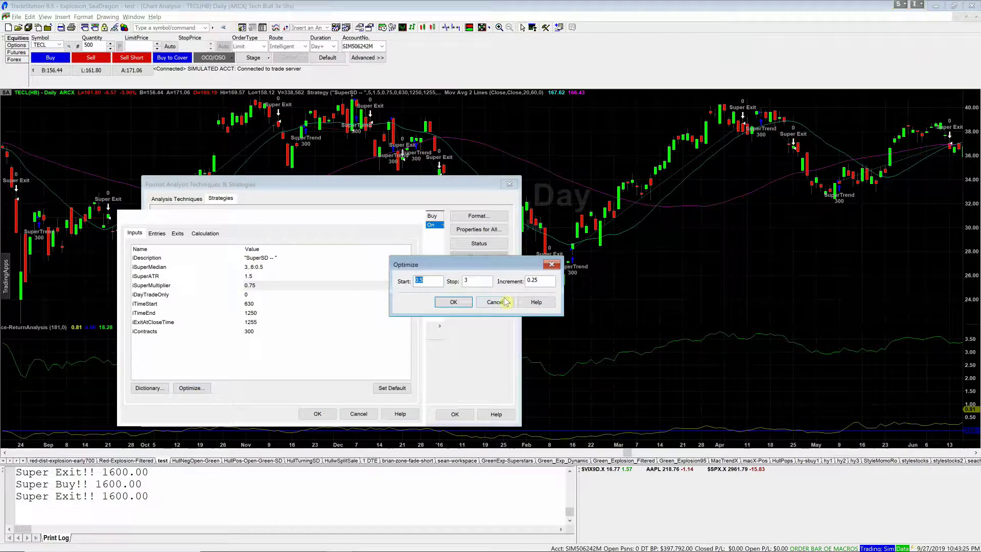
double_click(466, 281)
text(2)
double_click(533, 281)
text(.2)
key(Return)
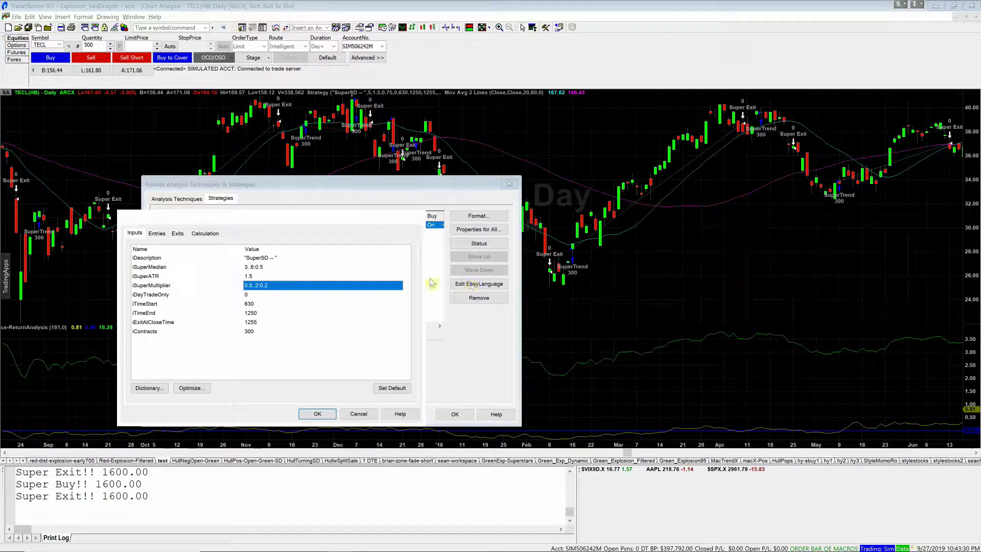
Step: Set the iSuperATR range to 1–3 in 0.25 steps and run the 504-test optimization
click(262, 277)
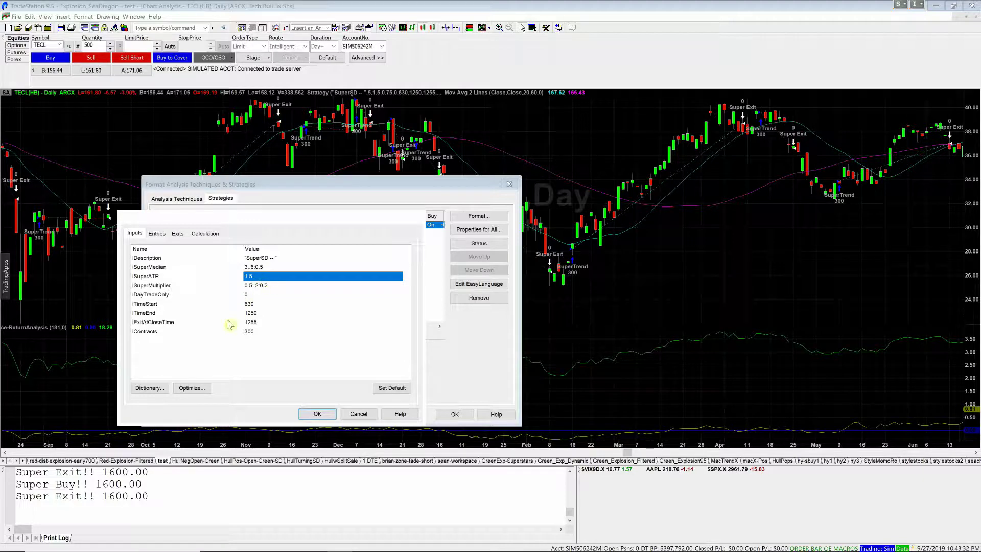
click(198, 388)
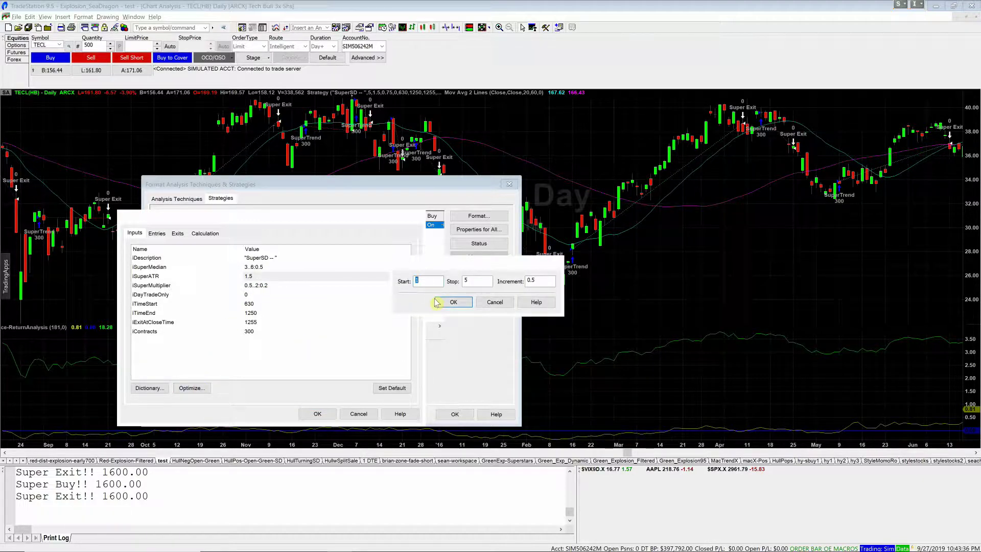
key(Tab)
key(Tab)
text(.)
click(436, 302)
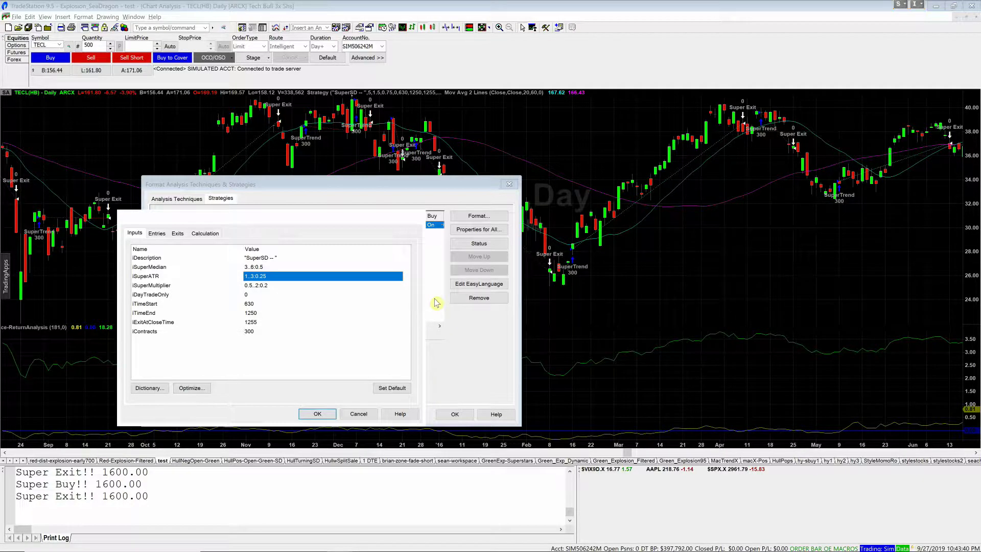
key(Return)
key(alt+o)
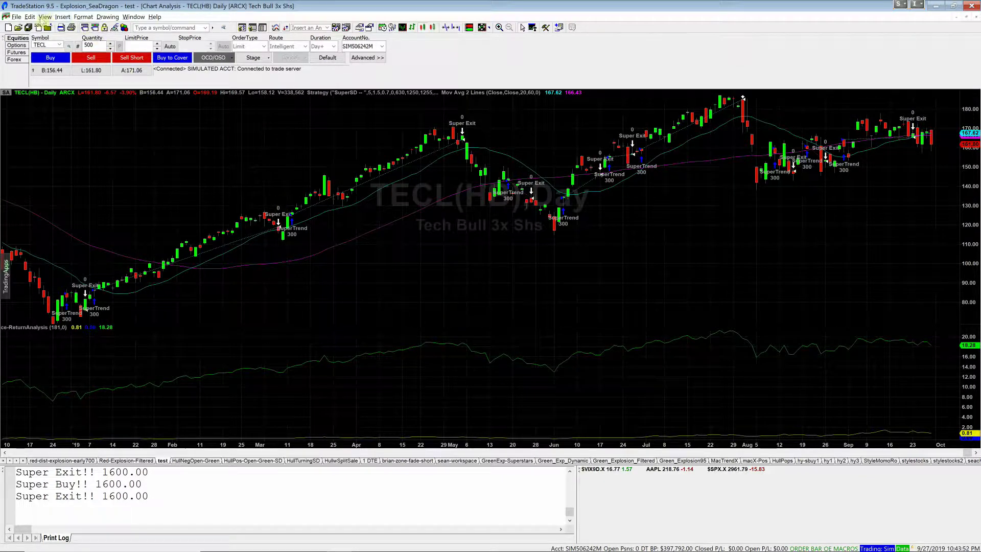
Step: Review the Equity Curve Line graph for the optimized (5, 1.5, 0.7) strategy, then close the report
click(45, 17)
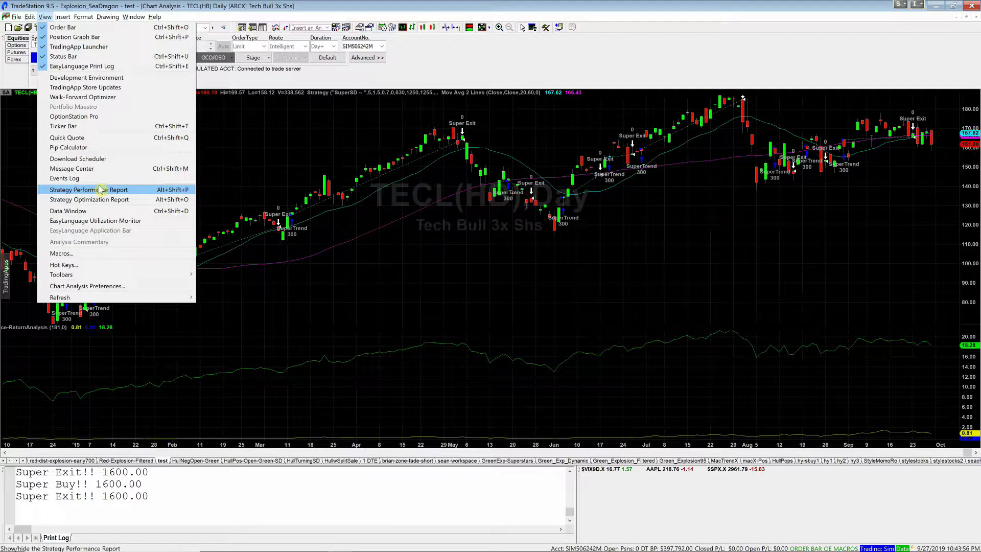
click(100, 189)
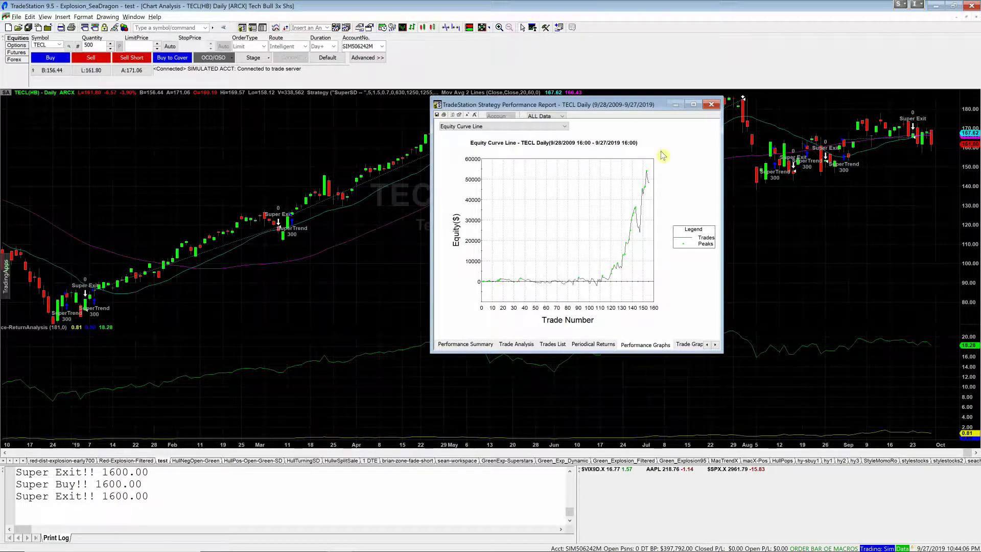
click(711, 105)
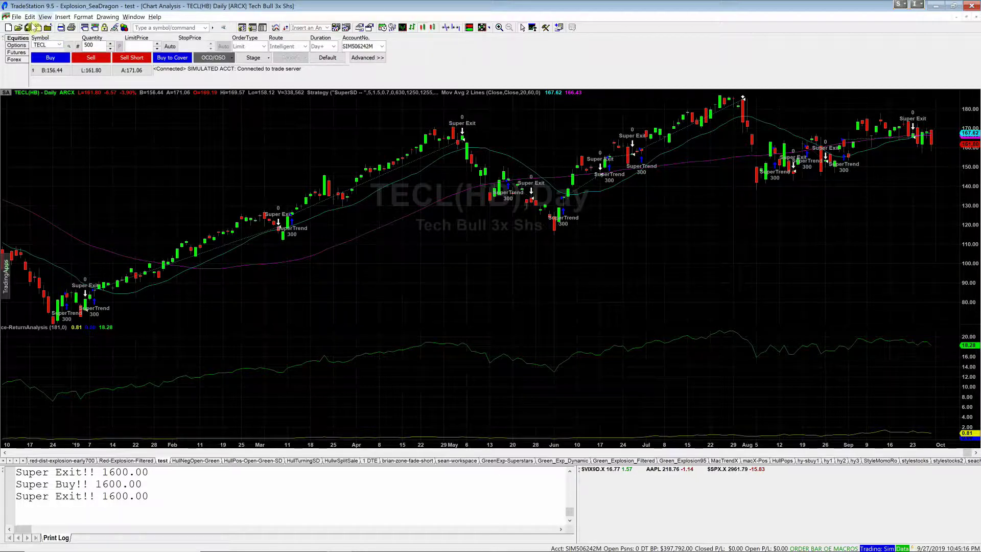
click(132, 18)
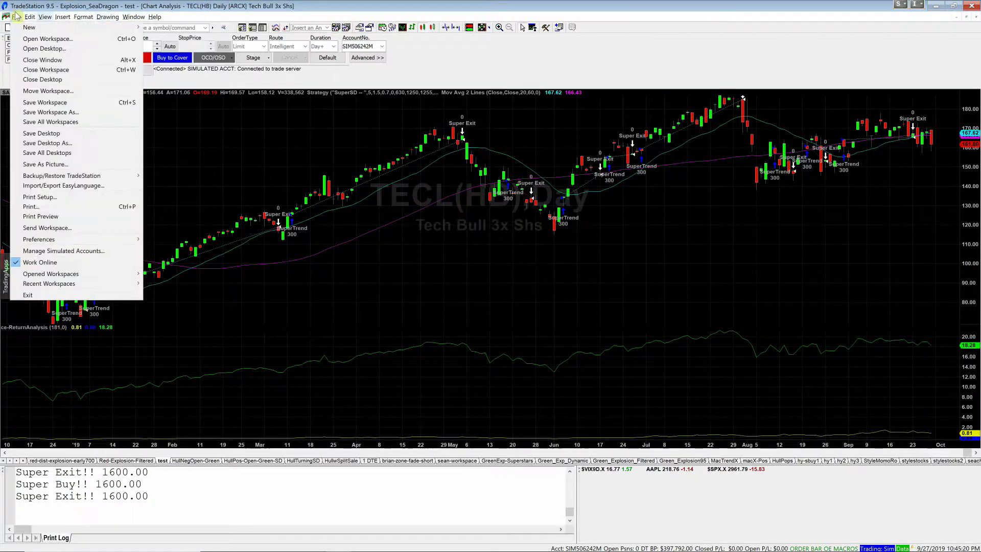
Step: In the chart analysis strategy preferences, browse the optimization fitness list without changing it
mouse_move(41, 19)
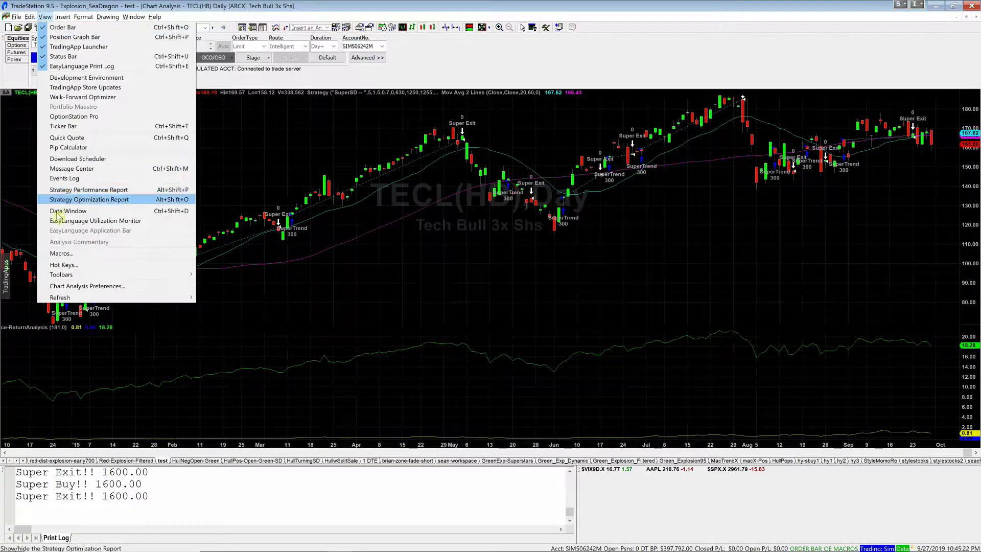
click(60, 286)
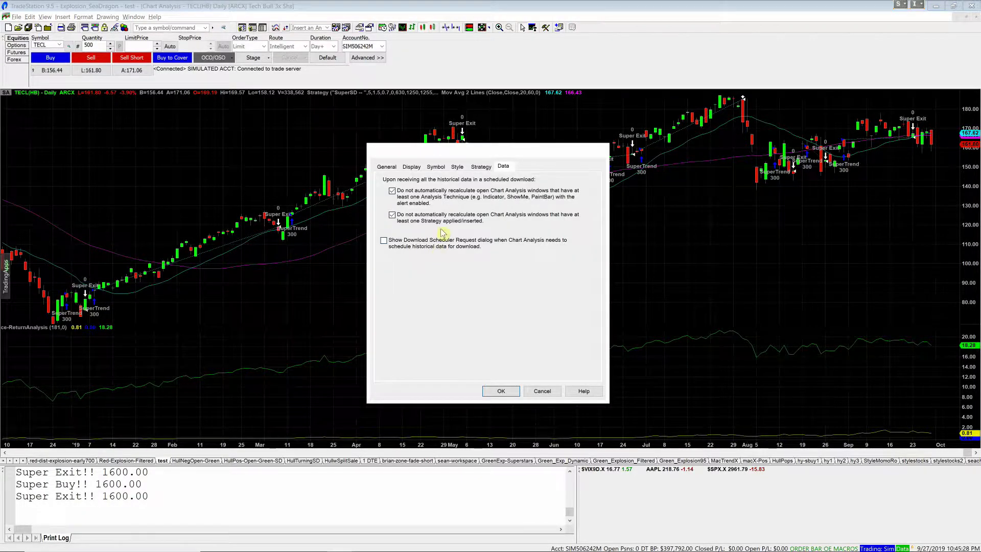
click(480, 167)
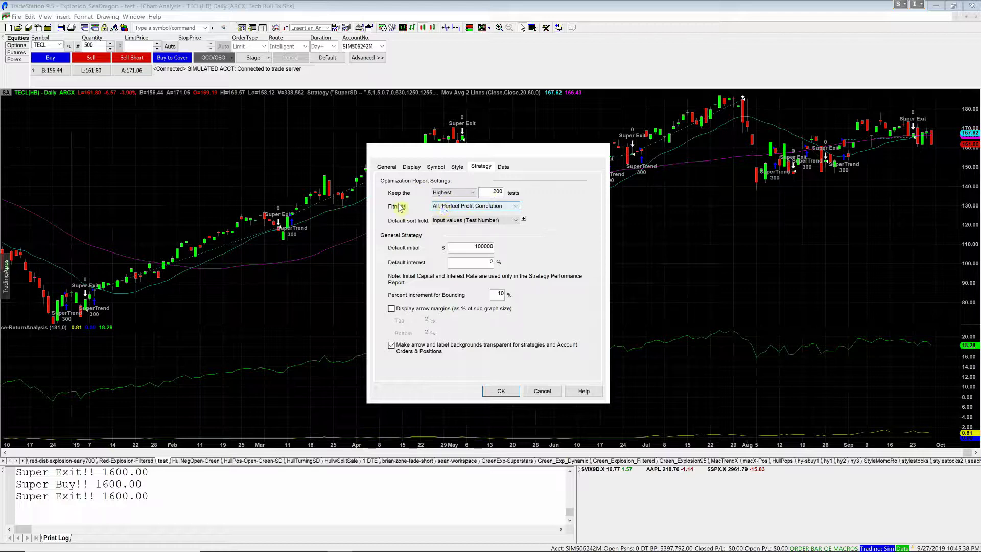
click(448, 208)
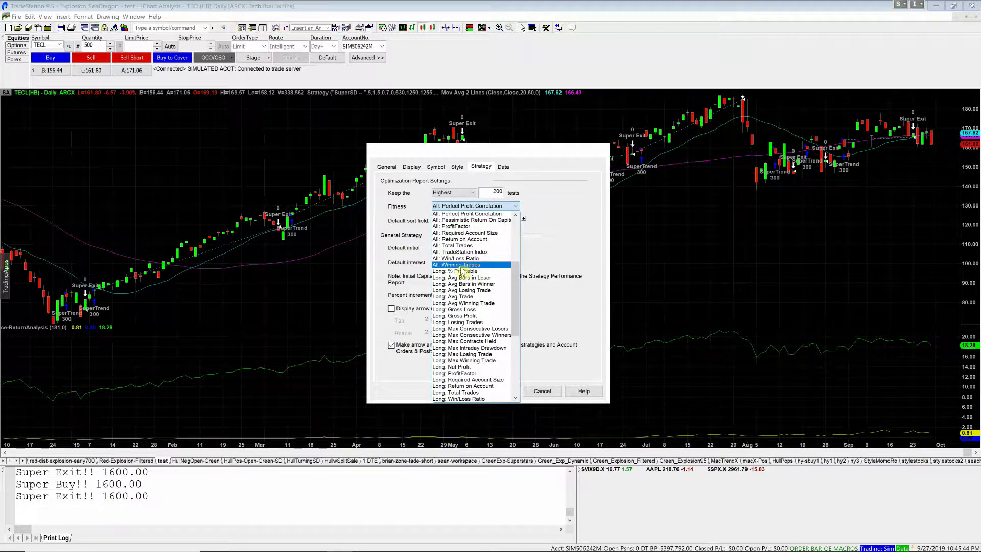
drag(515, 295, 519, 364)
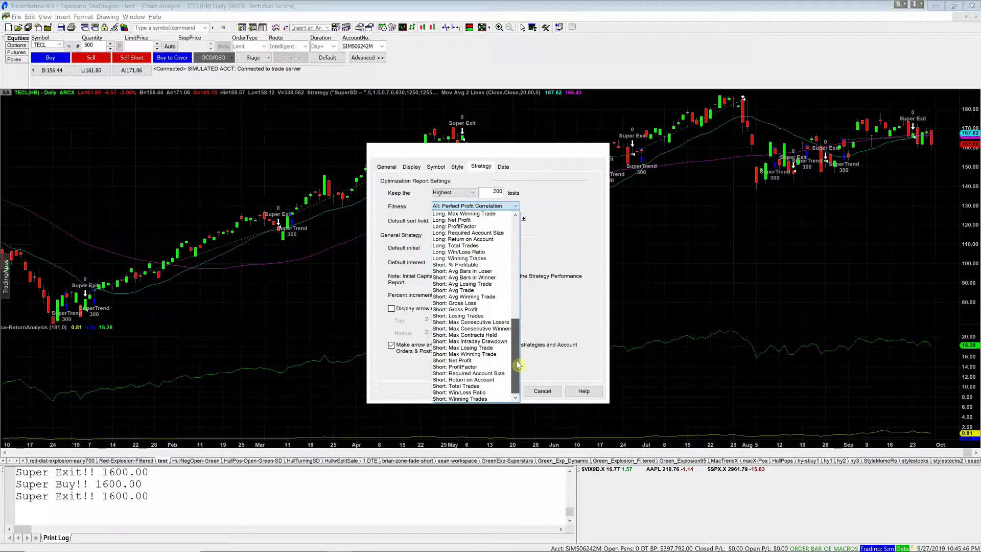
scroll(535, 255, up, 9)
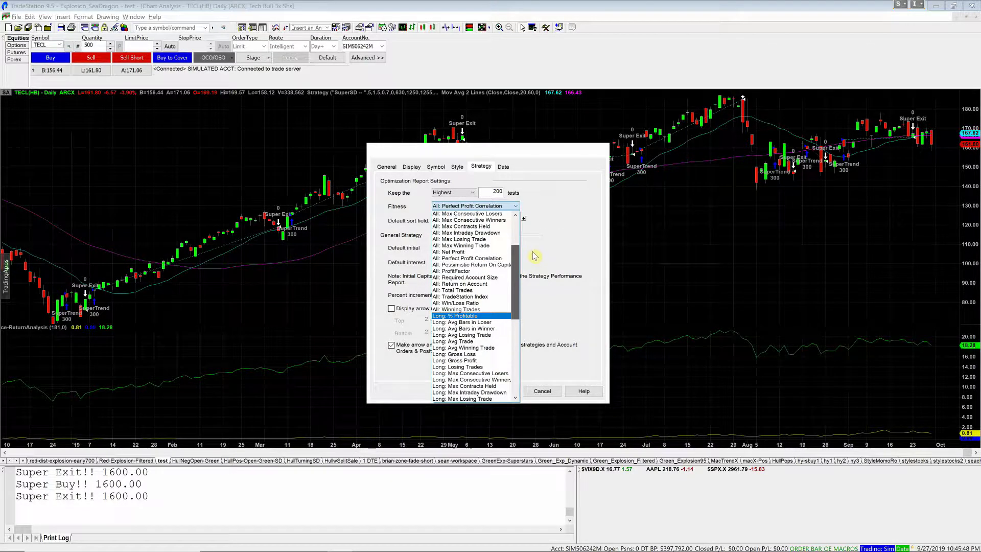
scroll(531, 256, down, 1)
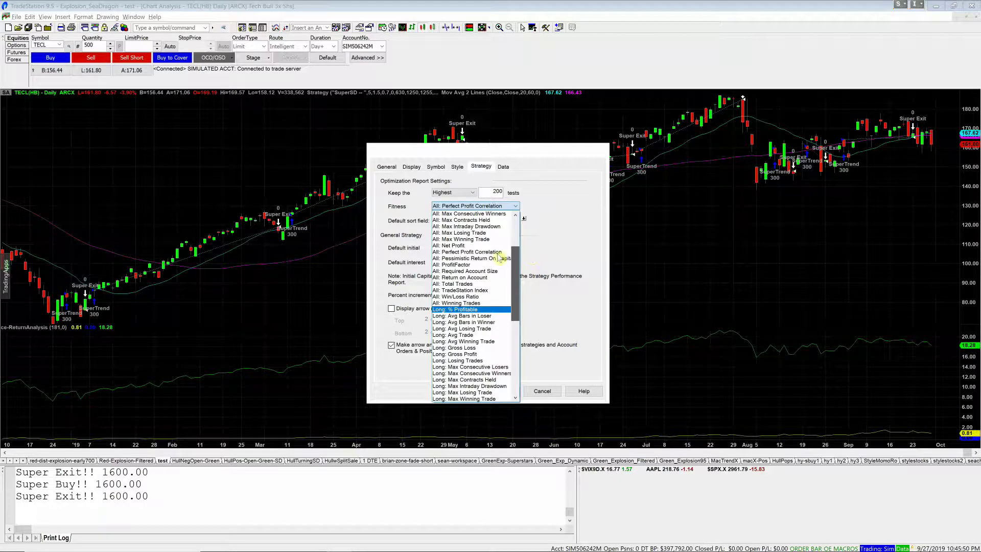
scroll(461, 256, down, 1)
scroll(462, 256, up, 1)
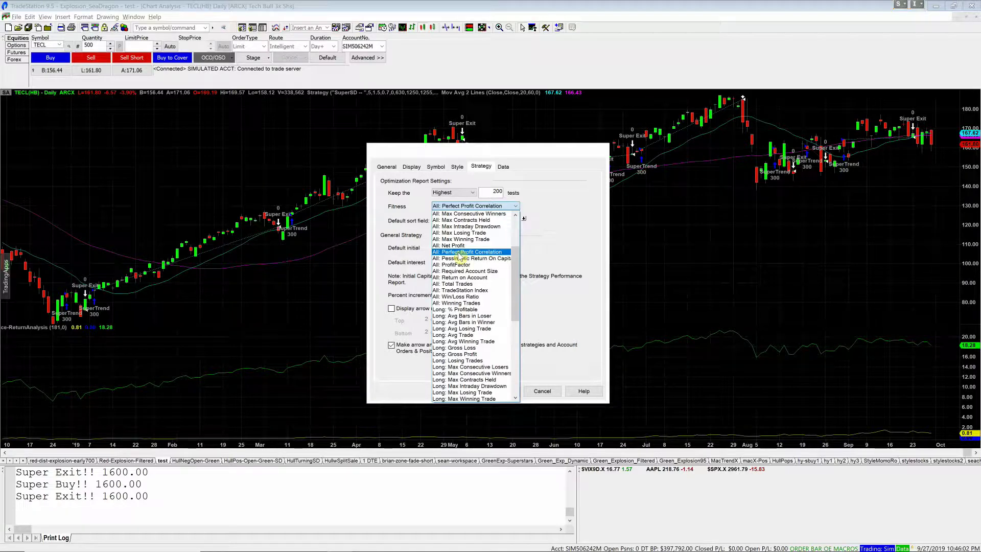
click(459, 253)
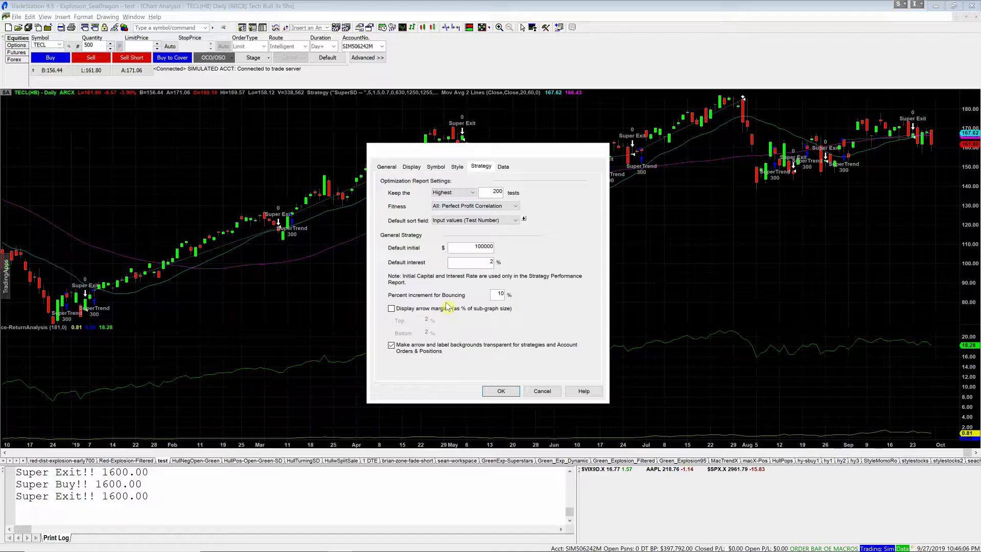
Step: Choose All: Net Profit as the optimization fitness criterion and confirm with OK
click(457, 206)
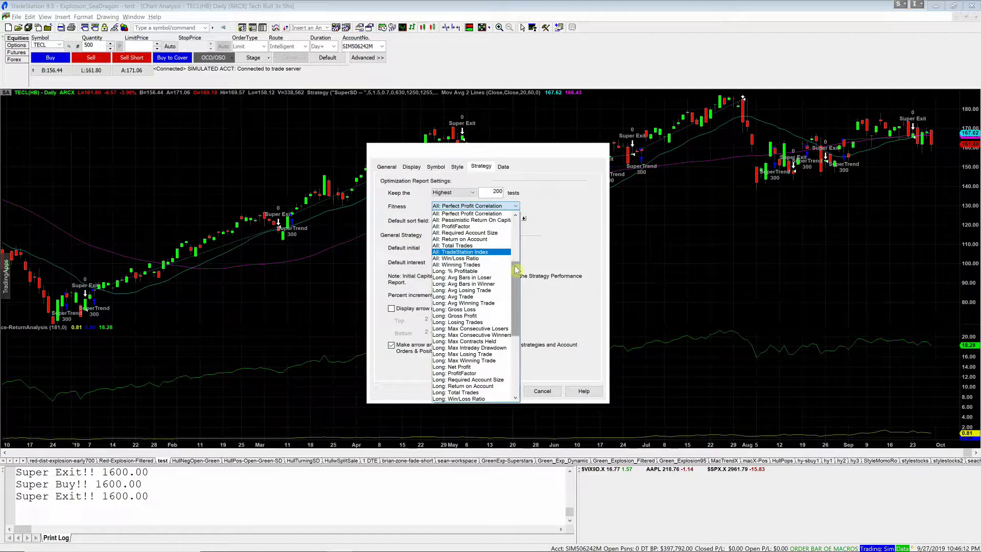
drag(516, 270, 521, 218)
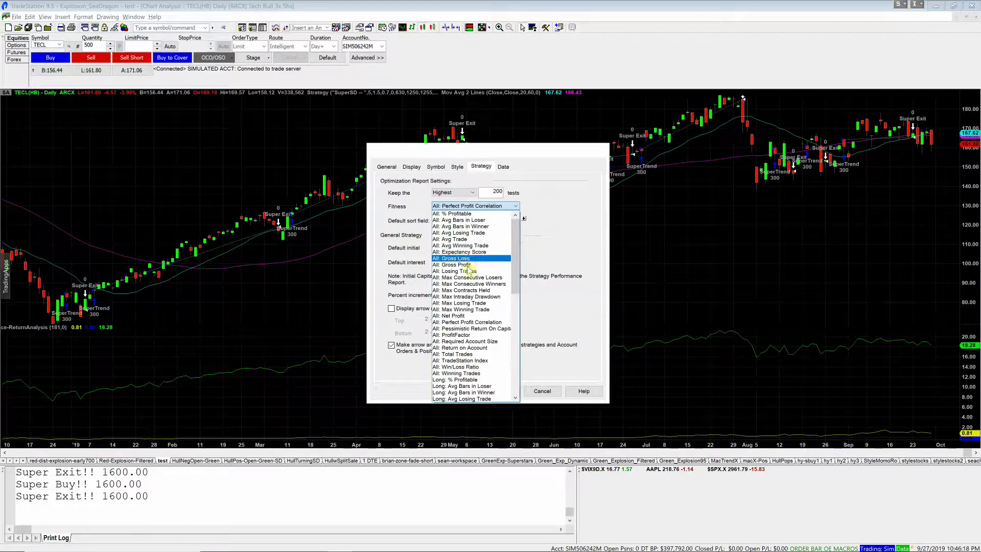
click(466, 317)
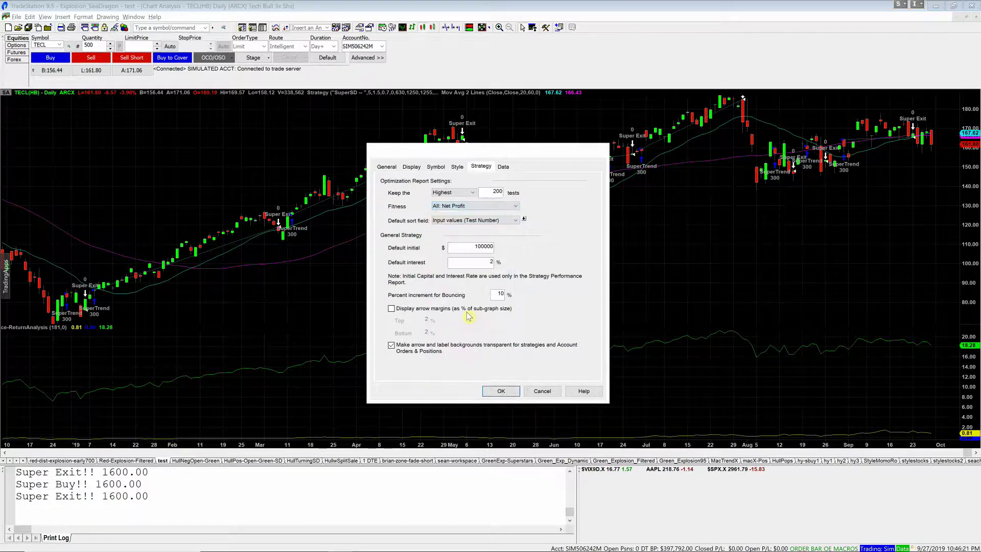
click(492, 392)
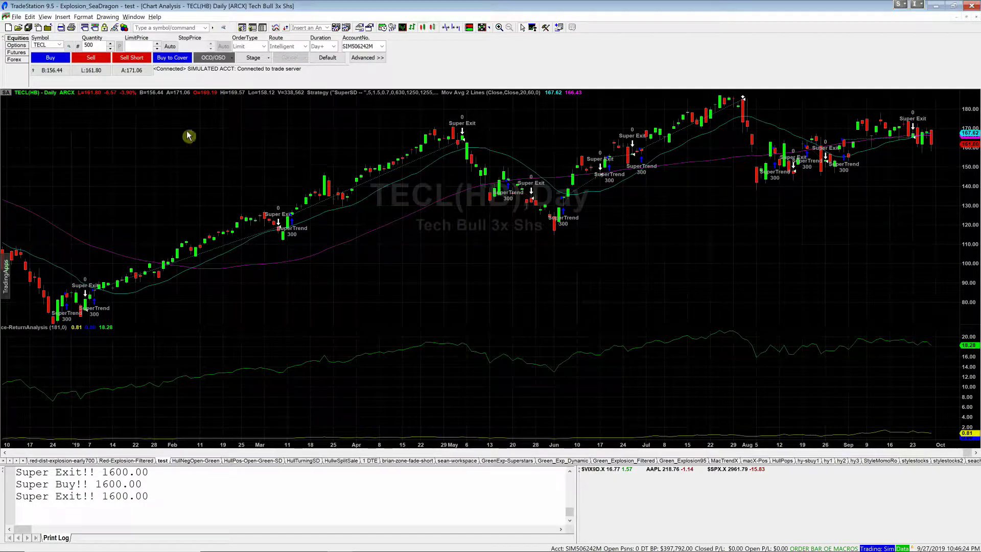
Step: Set the SuperTrend2 iSuperMedian input to optimize from 2 to 6
right_click(187, 132)
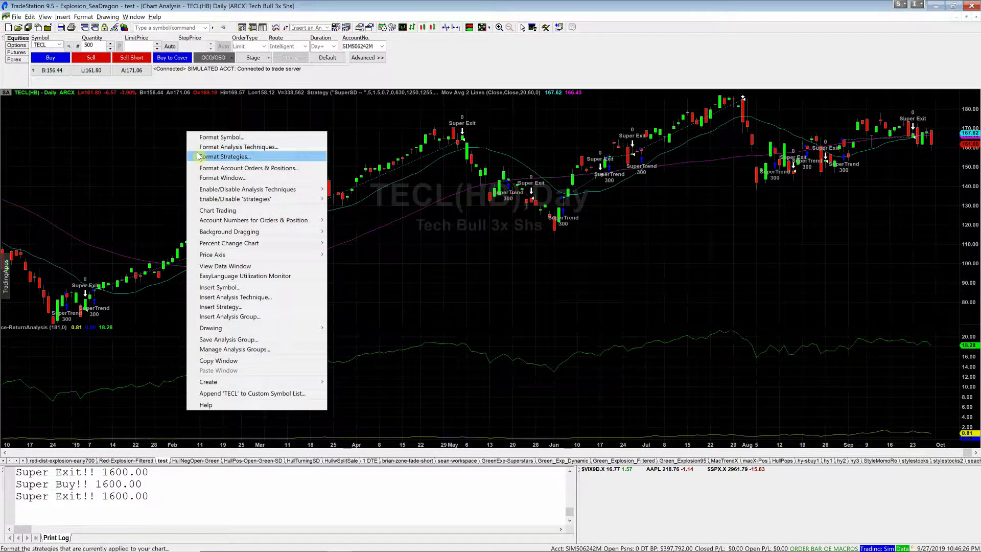
click(219, 156)
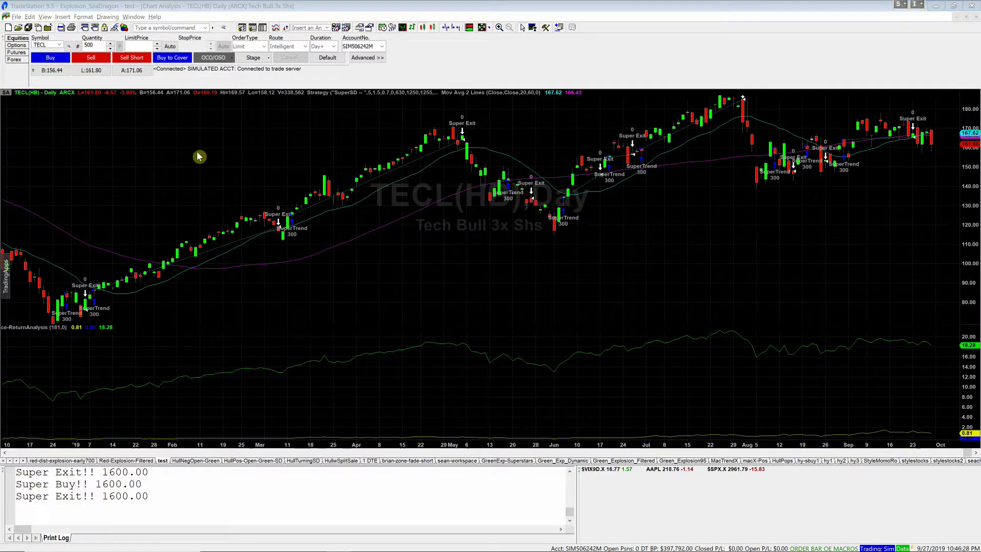
click(478, 216)
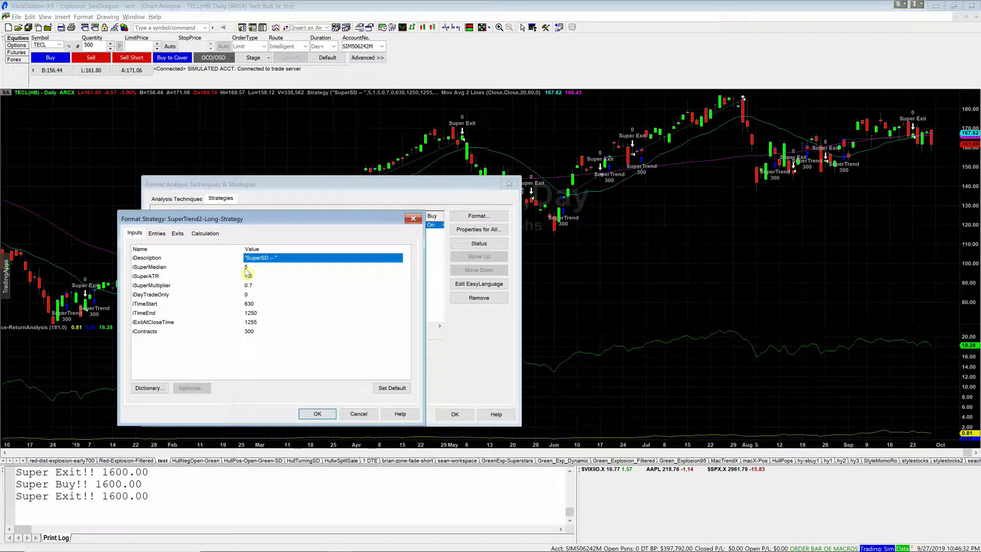
click(247, 267)
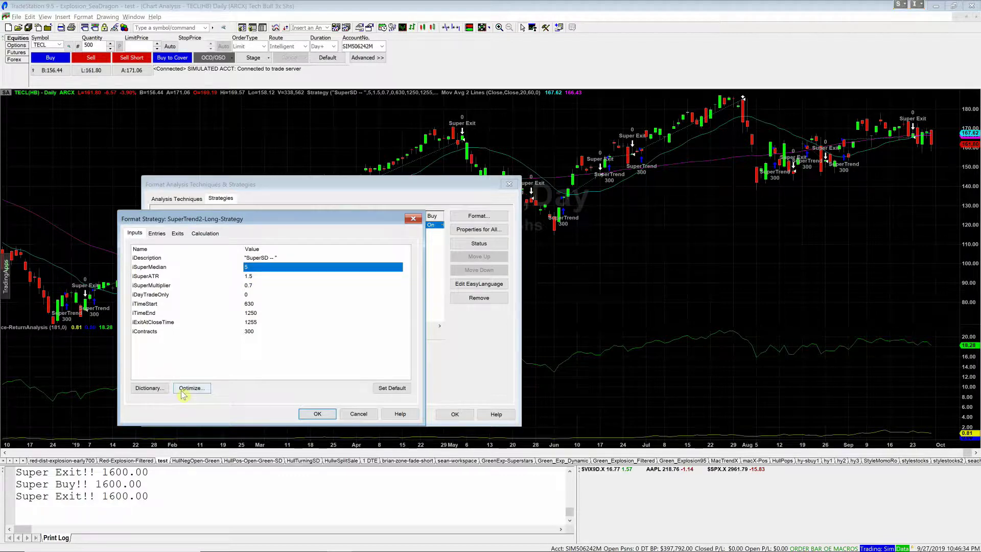
click(190, 388)
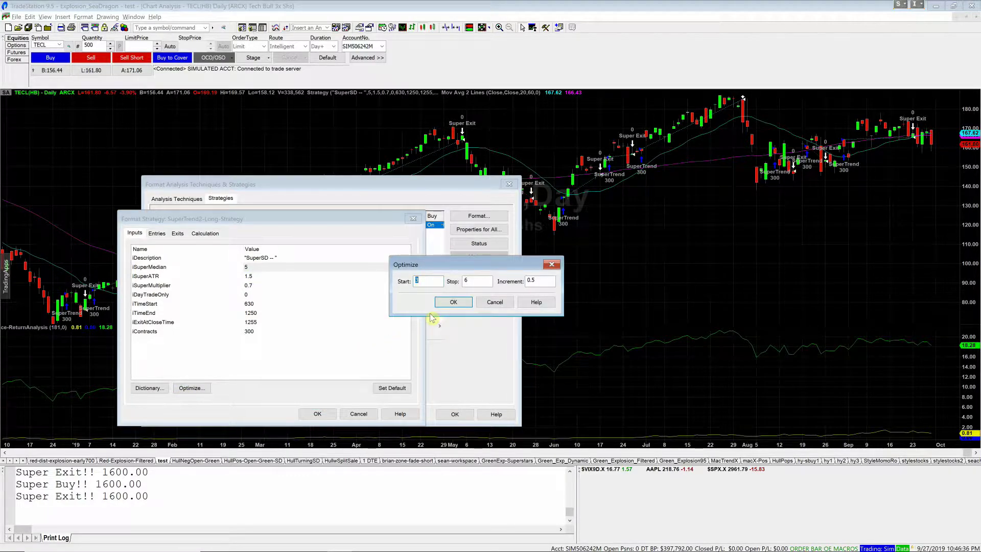
text(2)
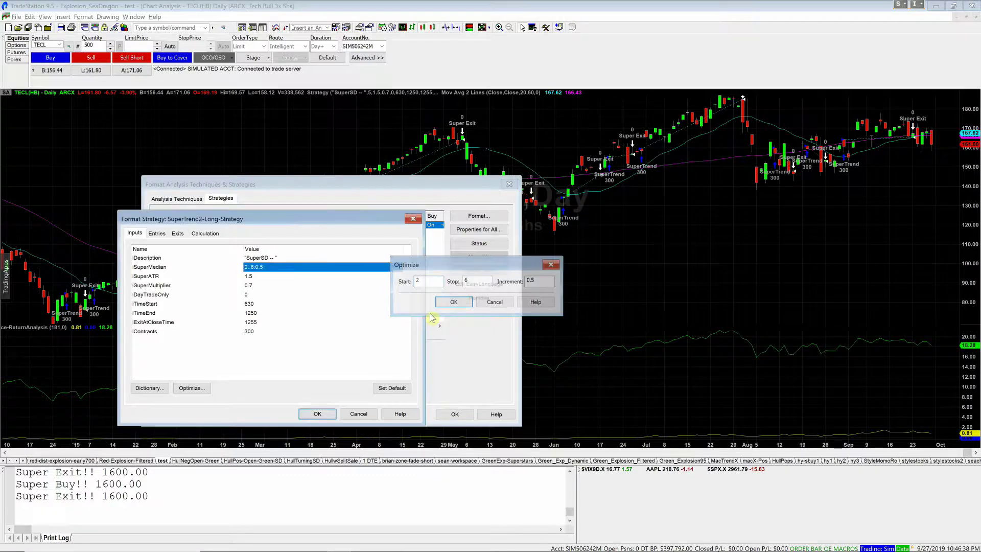
click(453, 302)
Step: Set iSuperATR to 1–5 and iSuperMultiplier to 0.2–2, then run the 1530-test optimization
click(288, 279)
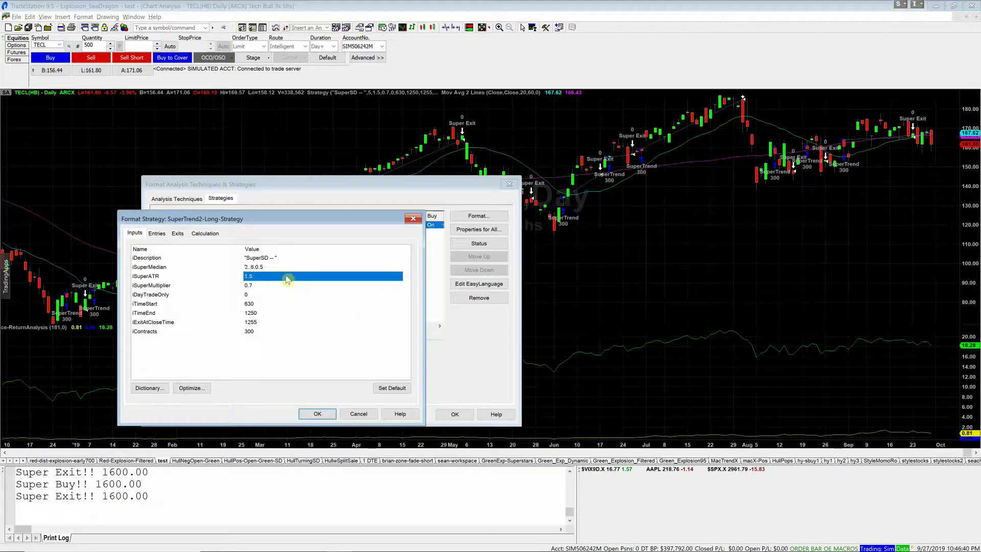
click(192, 388)
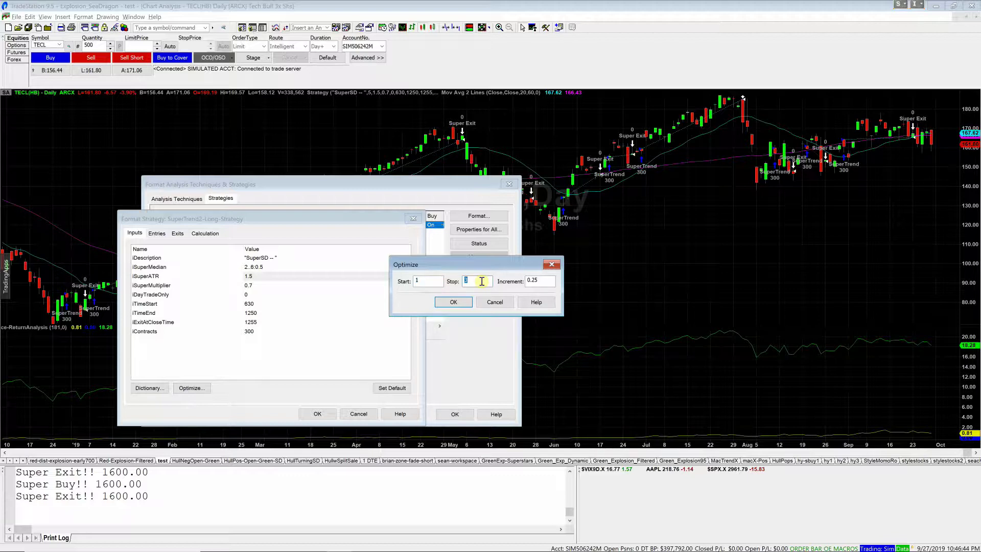
text(5)
key(Return)
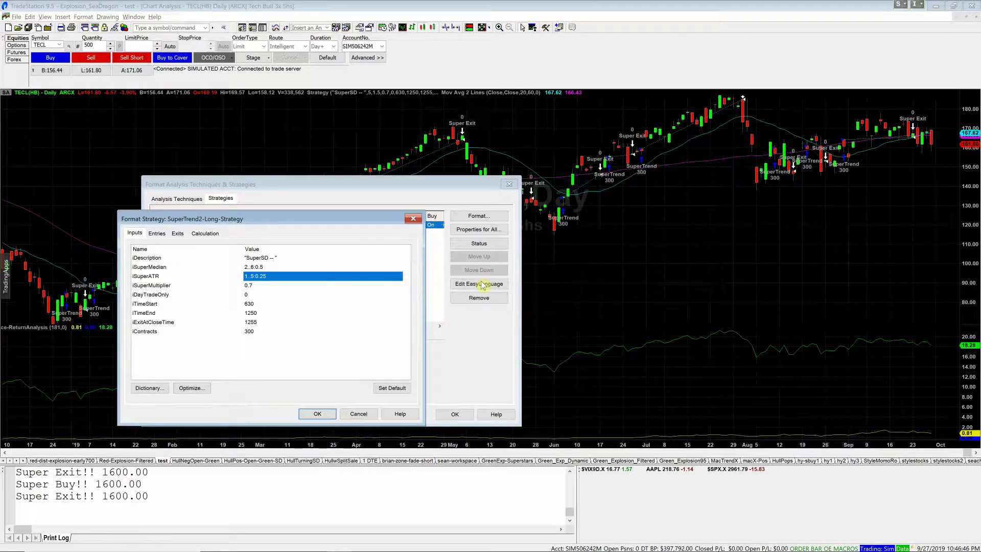
click(275, 287)
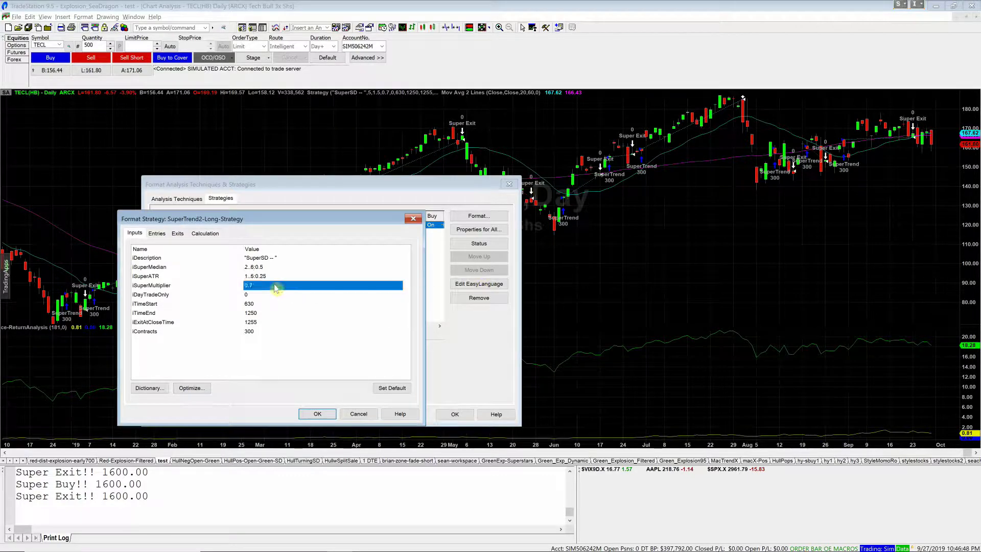
click(194, 388)
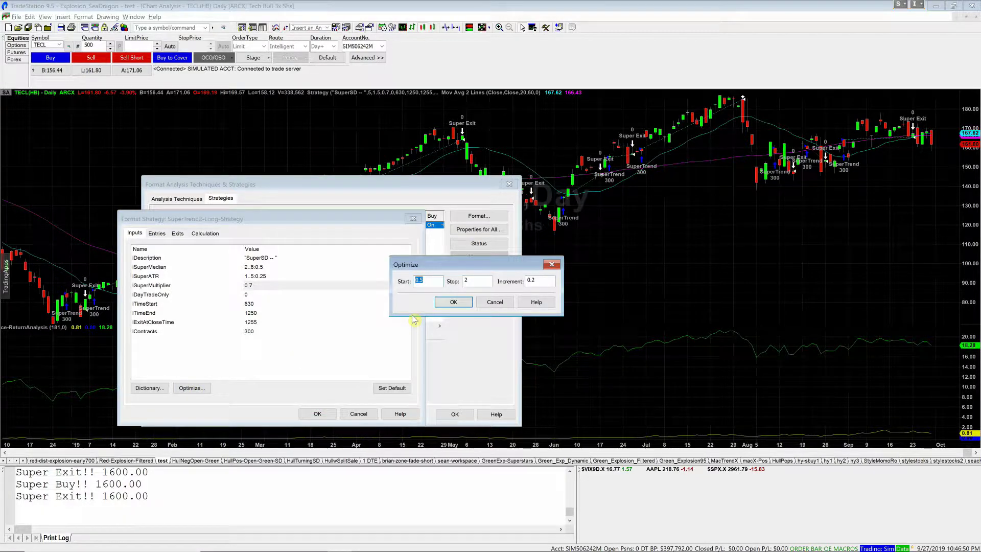
text(.2)
key(Return)
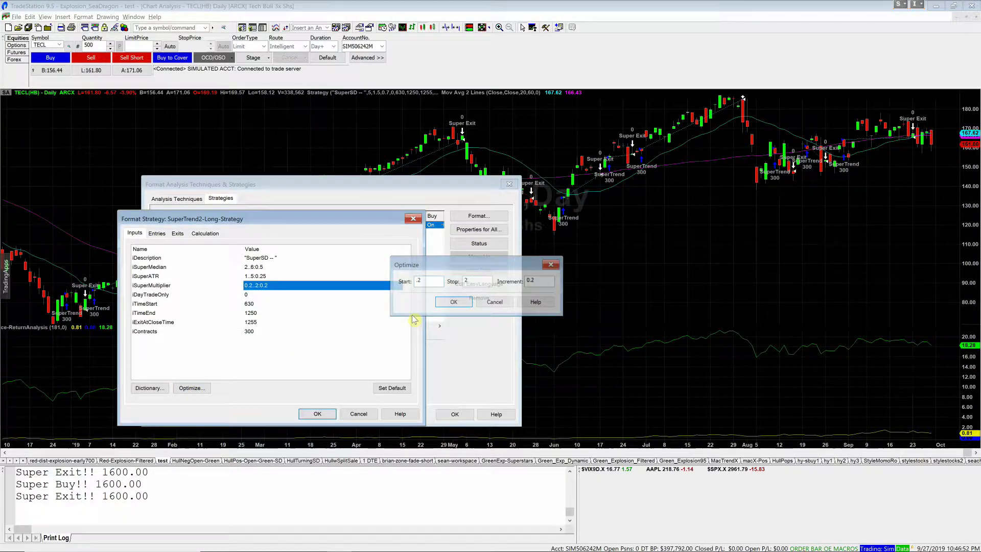
key(Return)
key(Return)
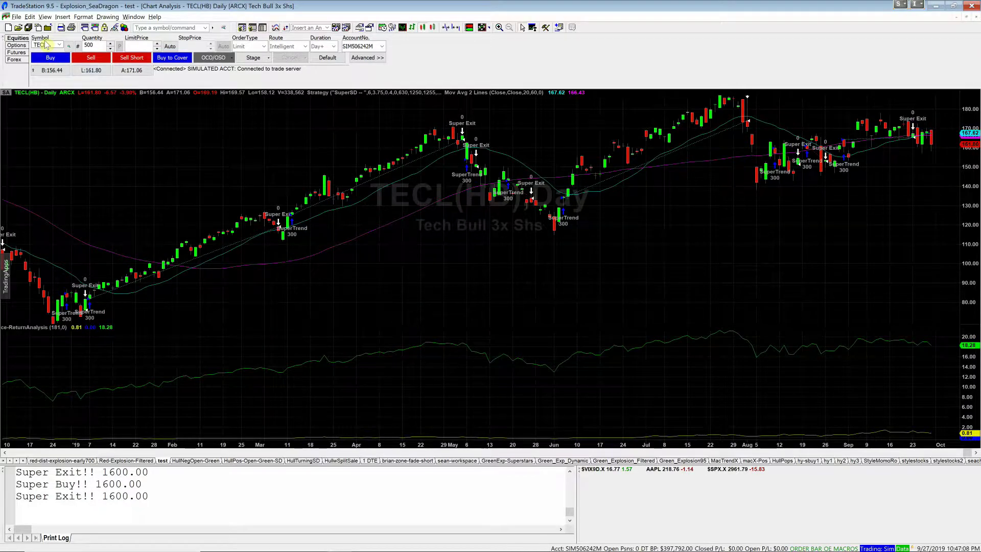
click(45, 16)
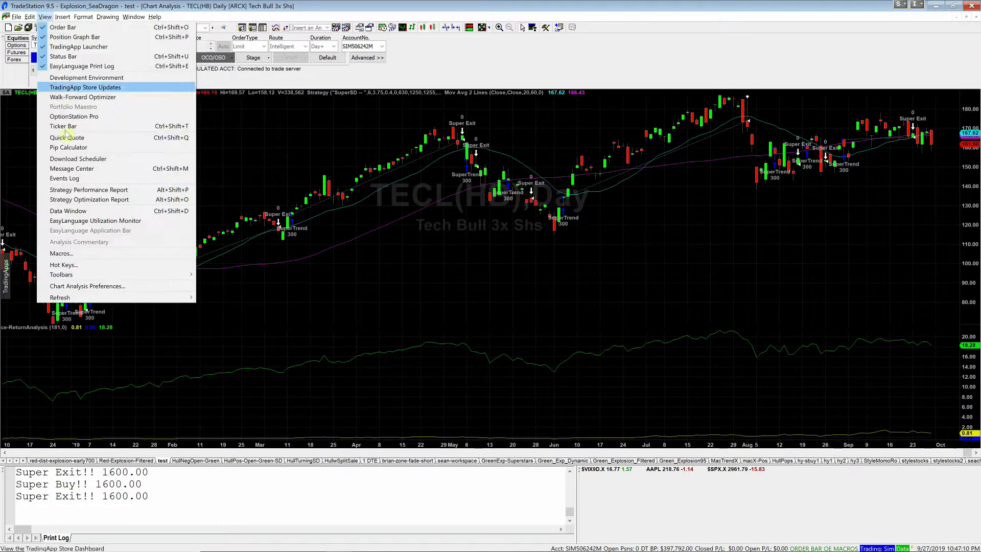
click(70, 191)
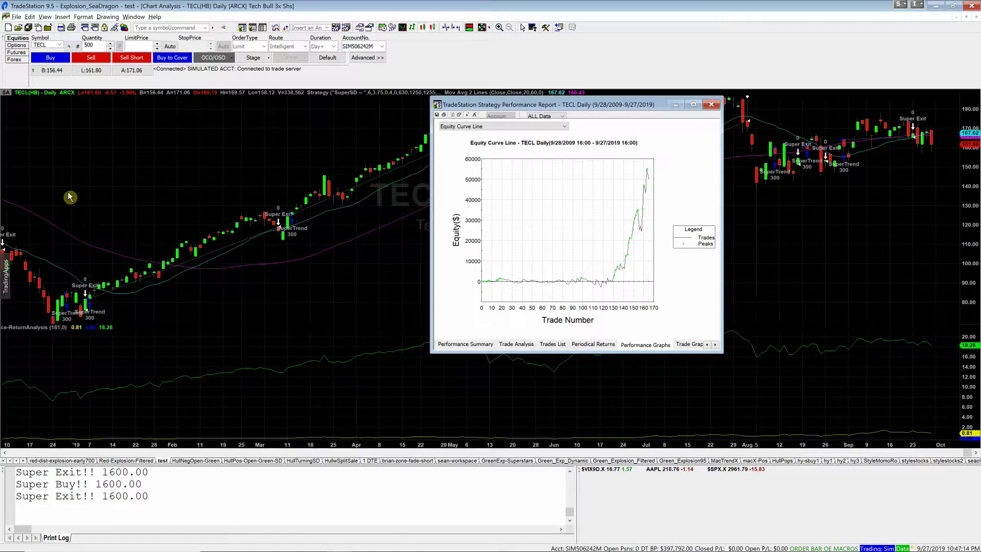
click(458, 346)
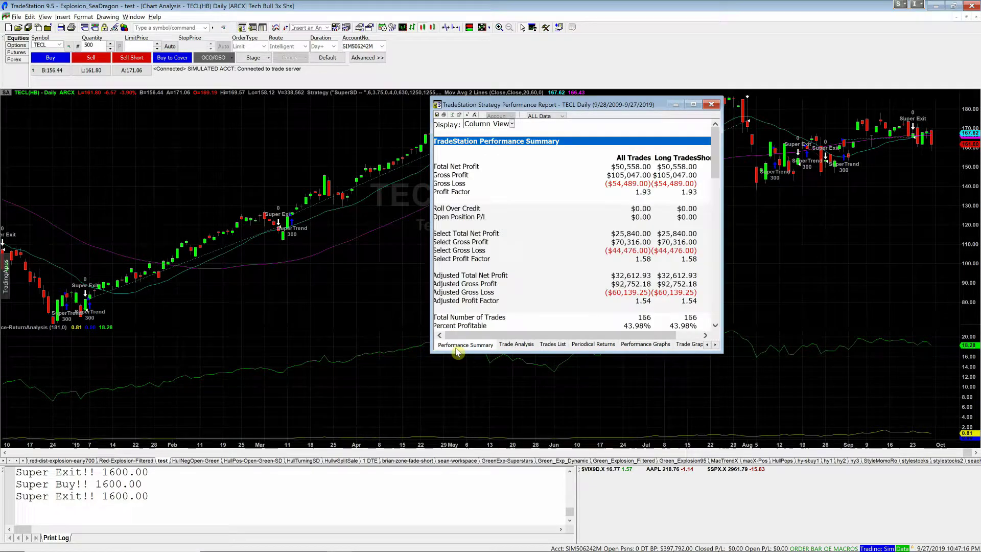
click(518, 349)
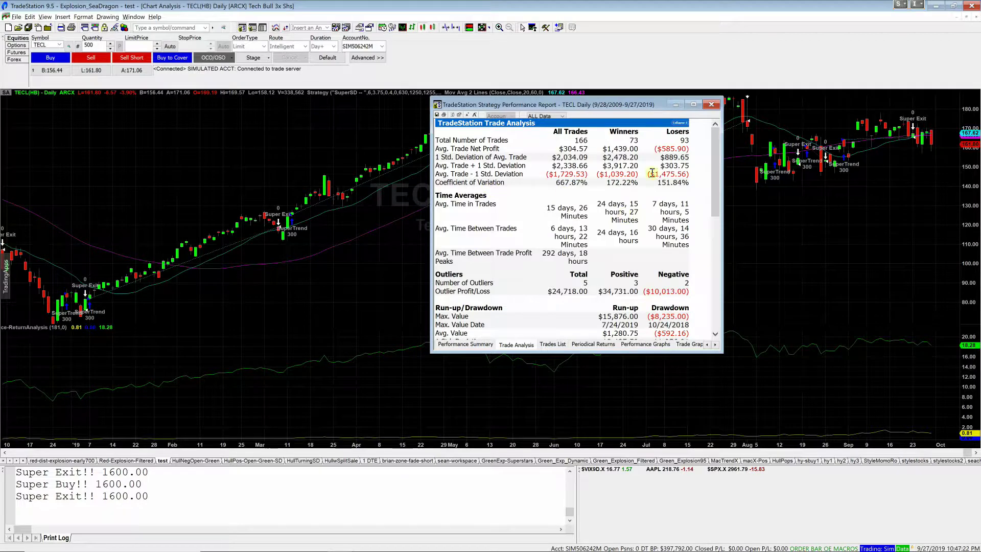
click(711, 106)
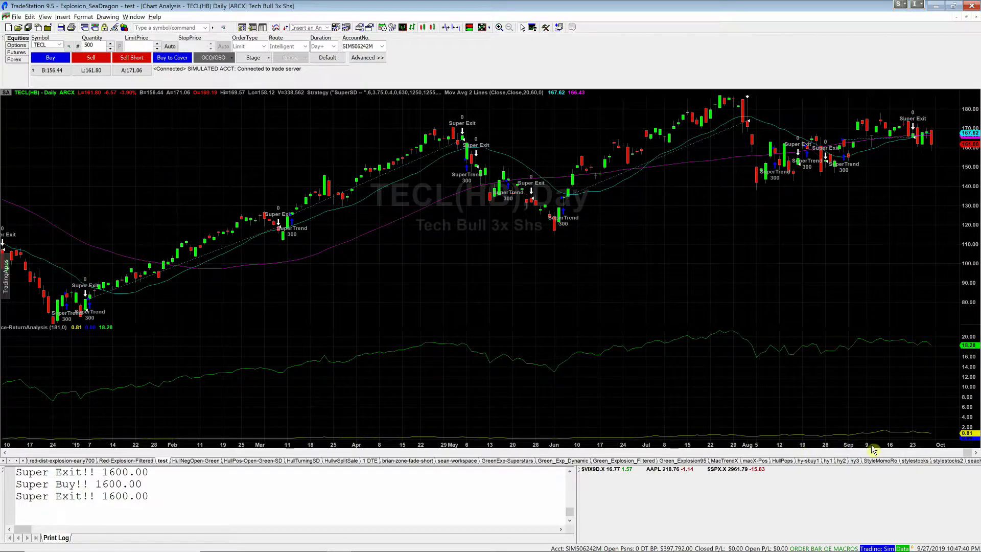
Step: Scroll the TECL daily chart back in time to show earlier 300-contract entries and Super Exits
drag(967, 454, 249, 448)
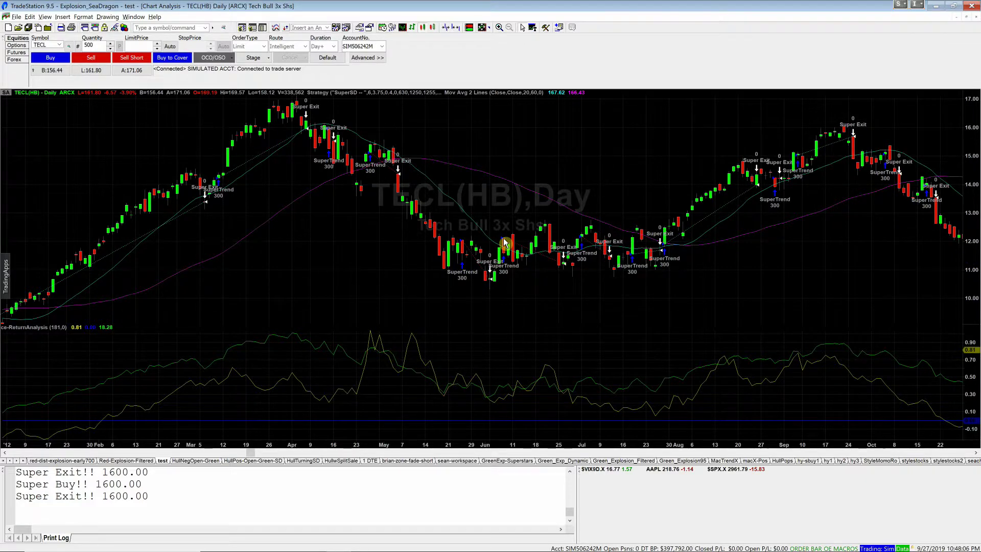
click(106, 453)
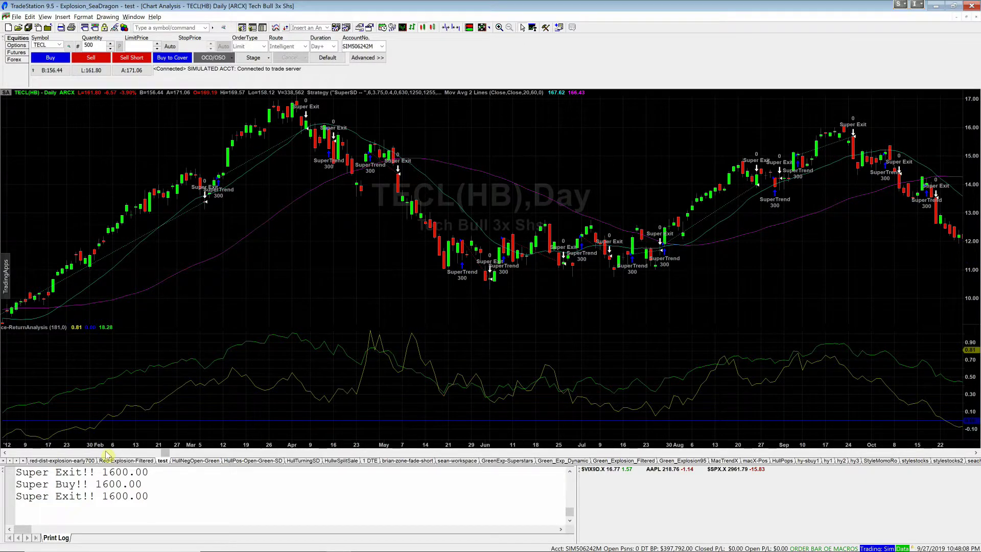